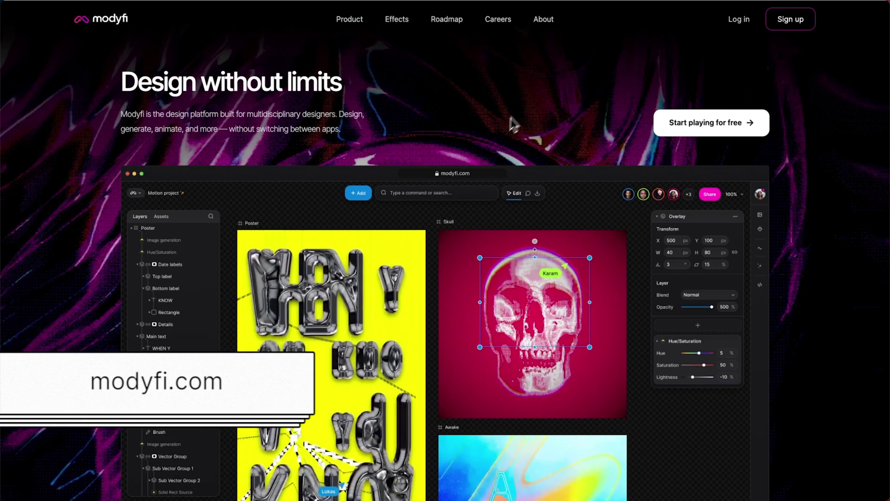
# Browse Modyfi's Effects list and open the Outline modifier's detail page with its examples
pyautogui.scroll(-1, 439, 125)
pyautogui.scroll(-8, 440, 124)
pyautogui.scroll(9, 439, 124)
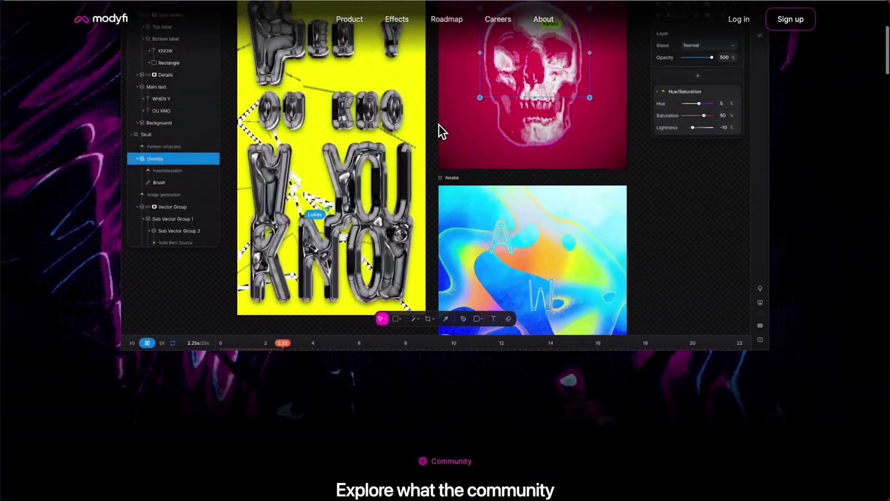
pyautogui.click(404, 22)
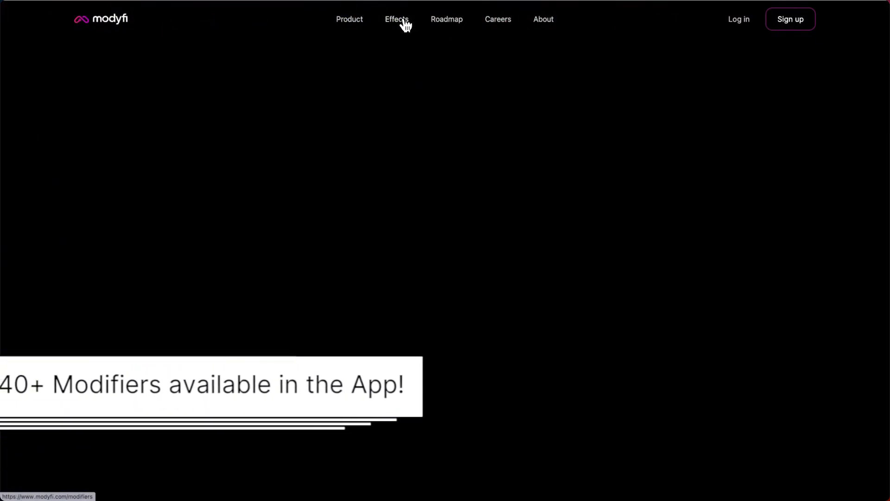
pyautogui.scroll(-10, 855, 160)
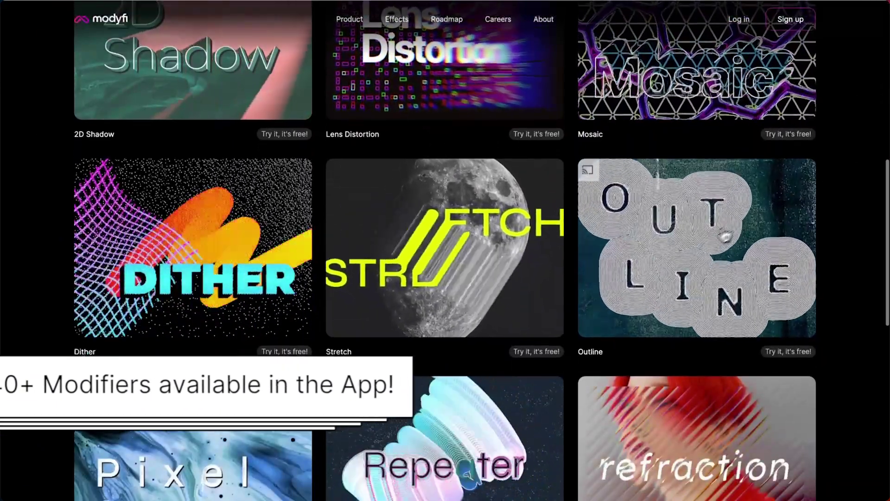
pyautogui.click(710, 268)
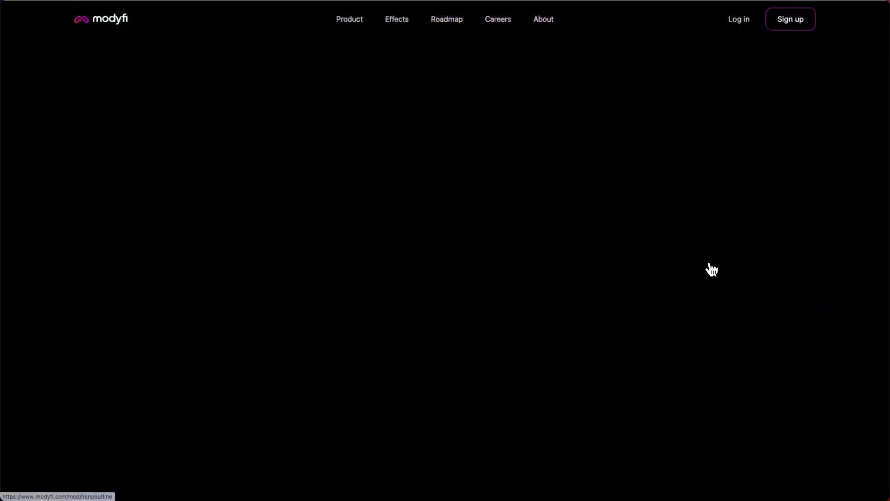
pyautogui.scroll(-9, 729, 230)
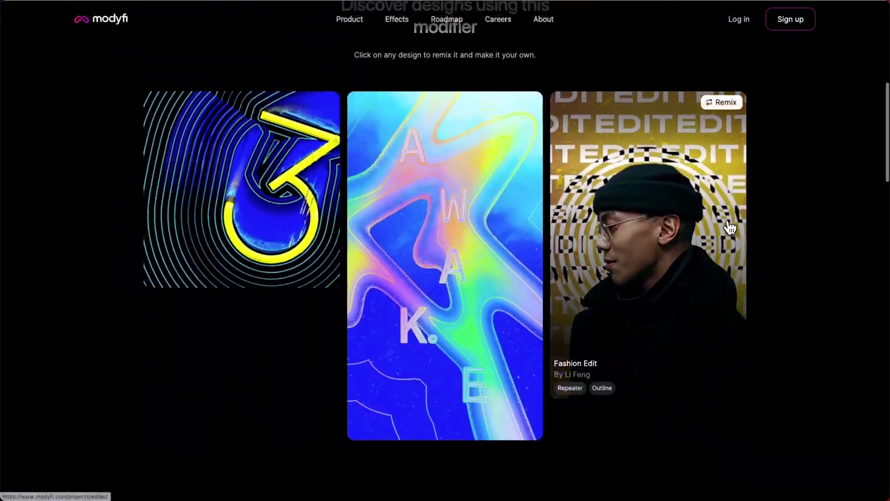
pyautogui.moveTo(397, 235)
pyautogui.scroll(9, 396, 235)
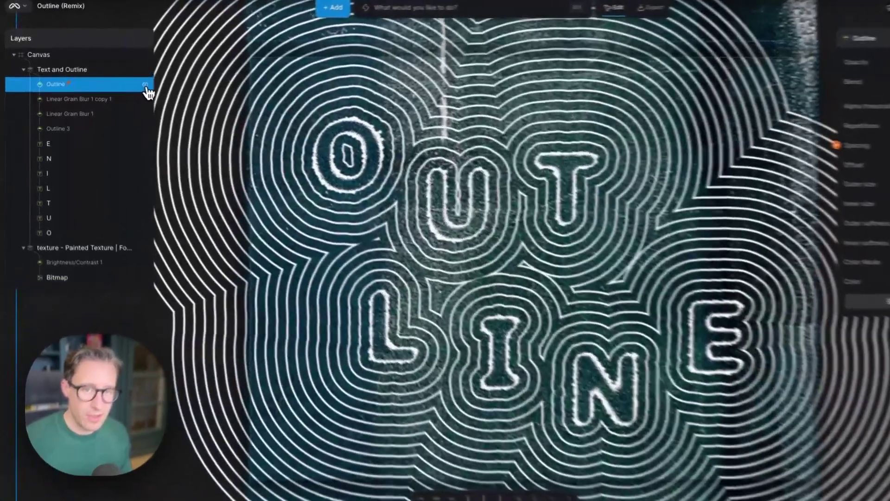
# Hide the Outline rings and both Linear Grain Blur layers, and compare with Outline 3 before leaving it hidden
pyautogui.click(145, 86)
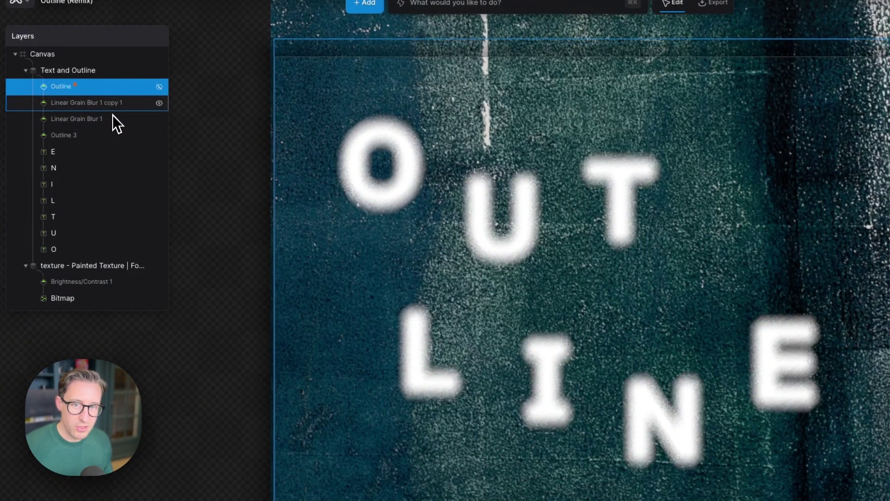
pyautogui.click(159, 103)
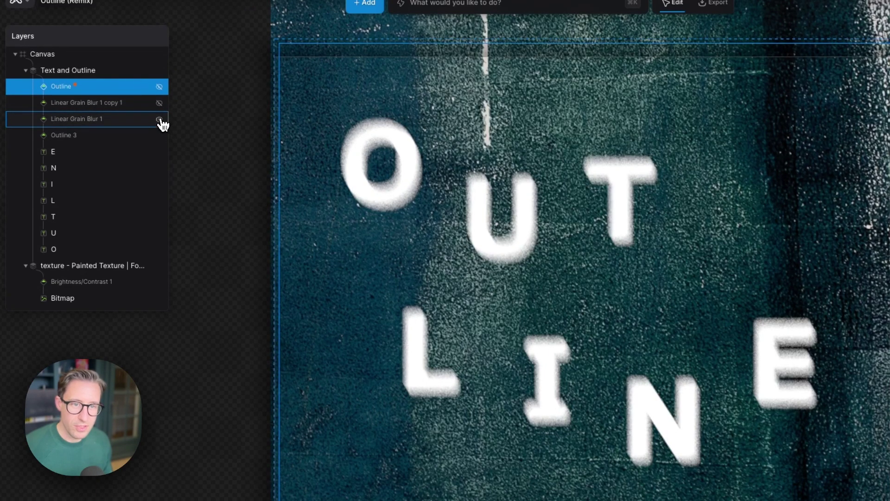
pyautogui.click(159, 119)
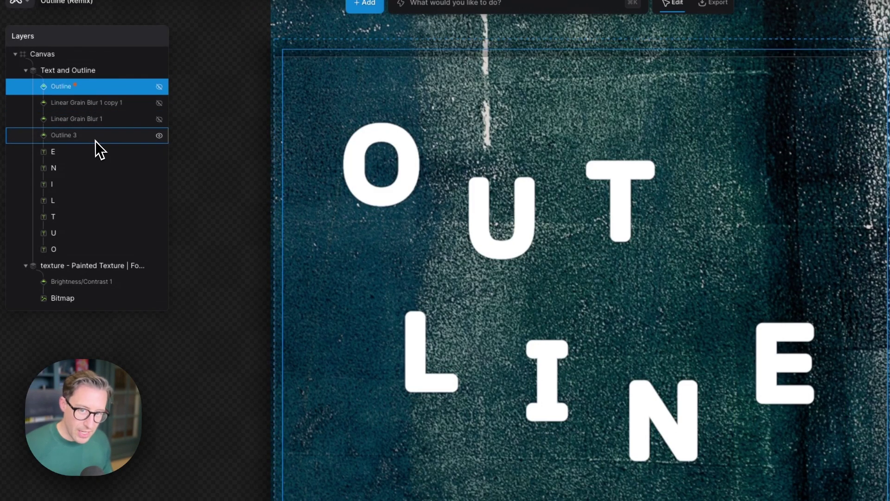
pyautogui.click(159, 135)
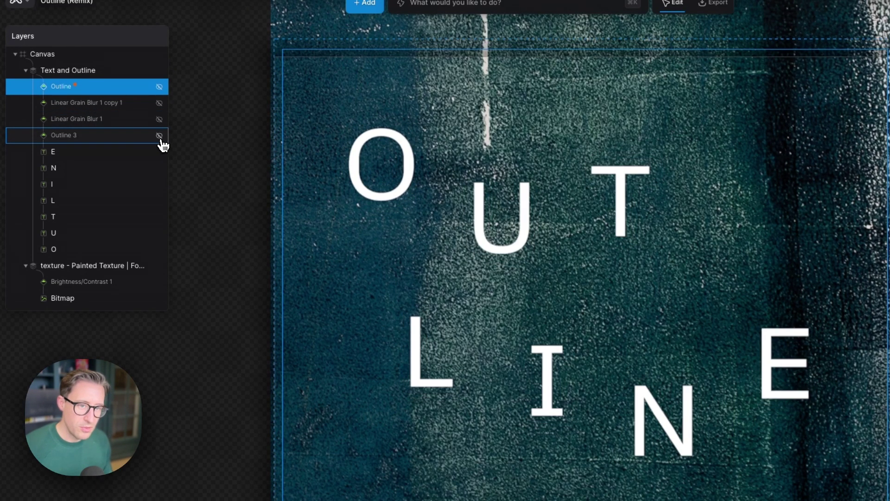
pyautogui.click(159, 136)
pyautogui.click(161, 138)
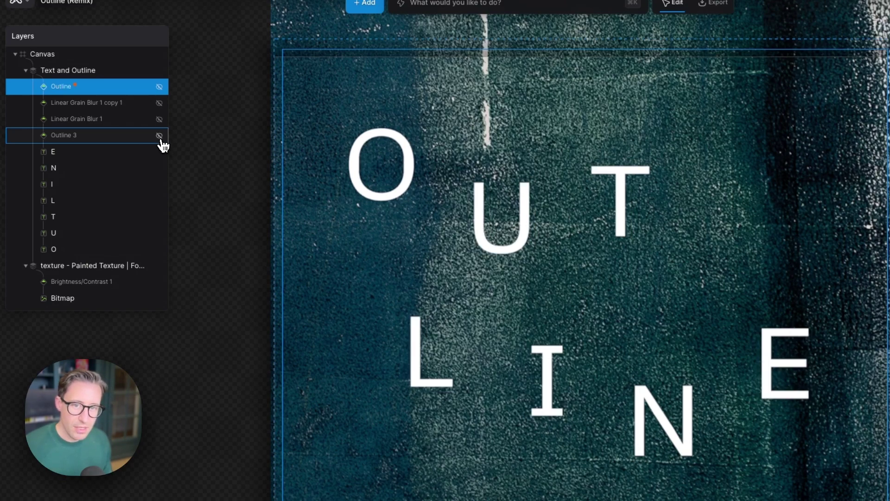
pyautogui.click(160, 139)
pyautogui.click(161, 138)
pyautogui.click(160, 138)
pyautogui.click(159, 136)
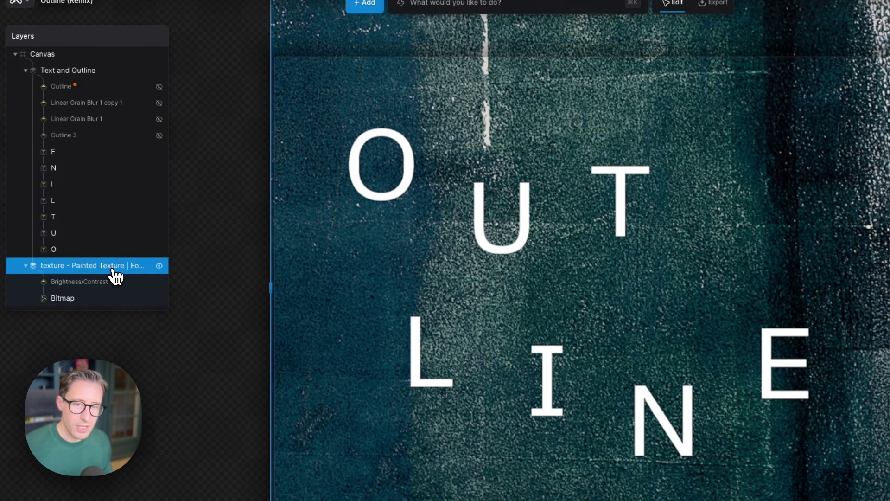
# Toggle the painted texture background to compare, leaving it visible
pyautogui.click(160, 266)
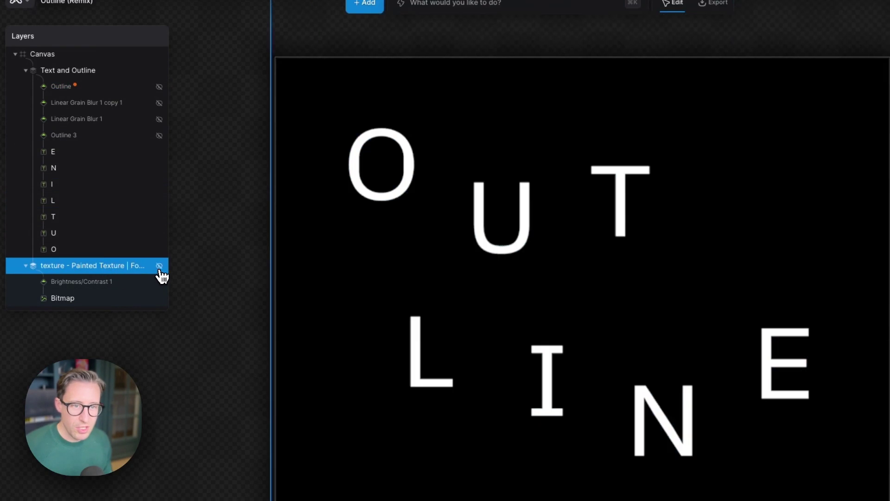
pyautogui.click(160, 268)
pyautogui.click(160, 268)
pyautogui.click(160, 269)
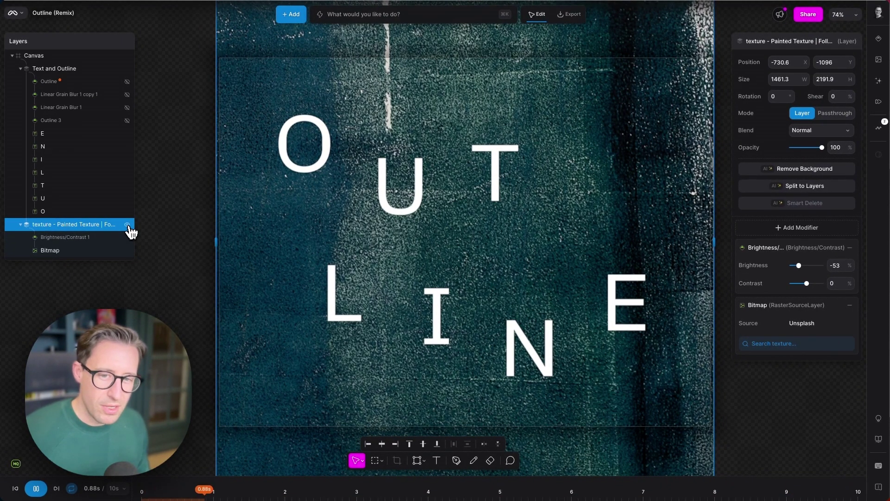
# Hide the painted texture and re-enable Outline 3, the grain blur and the Outline rings
pyautogui.click(129, 225)
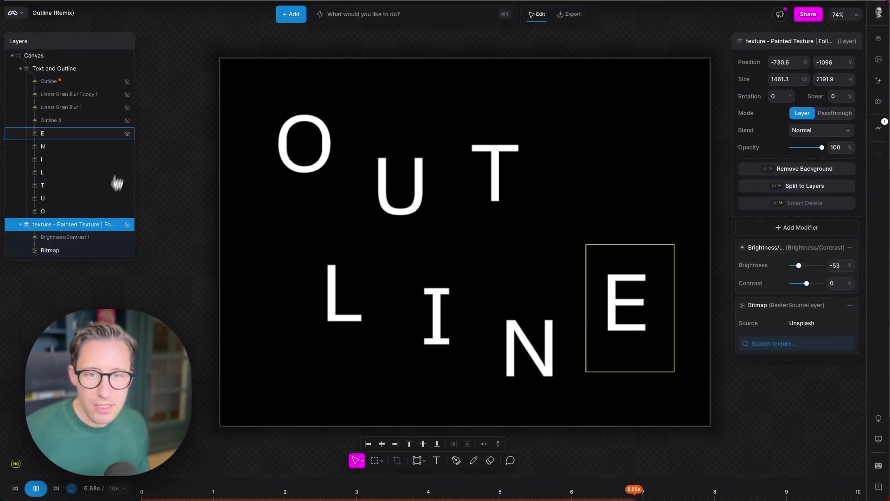
pyautogui.click(126, 121)
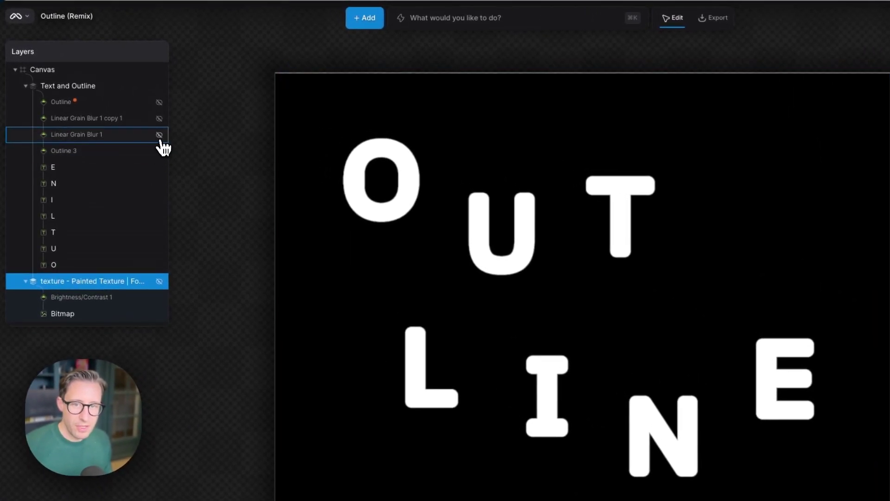
pyautogui.click(159, 136)
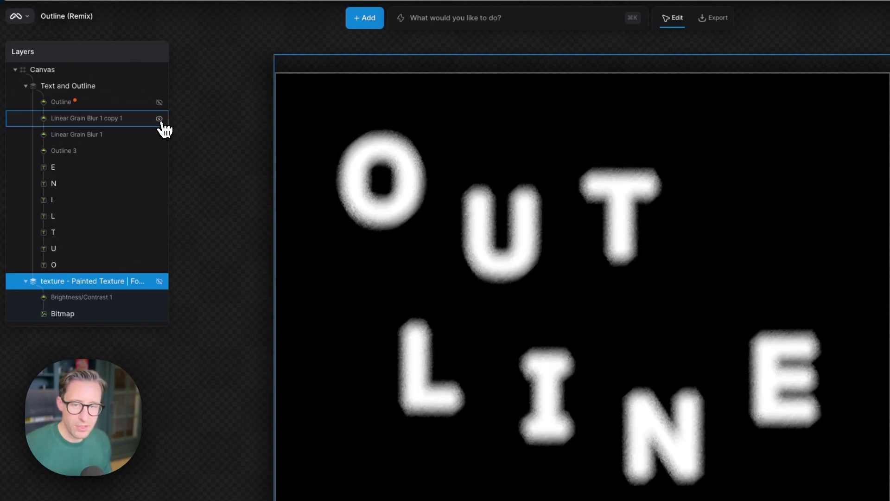
pyautogui.click(161, 104)
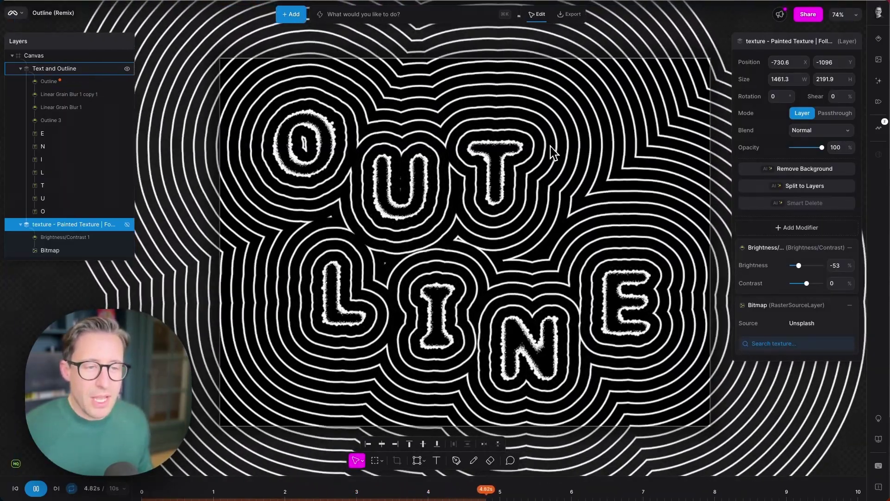
# Zoom in on the letters, then hide and re-show the Outline rings
pyautogui.scroll(3, 516, 170)
pyautogui.scroll(5, 513, 169)
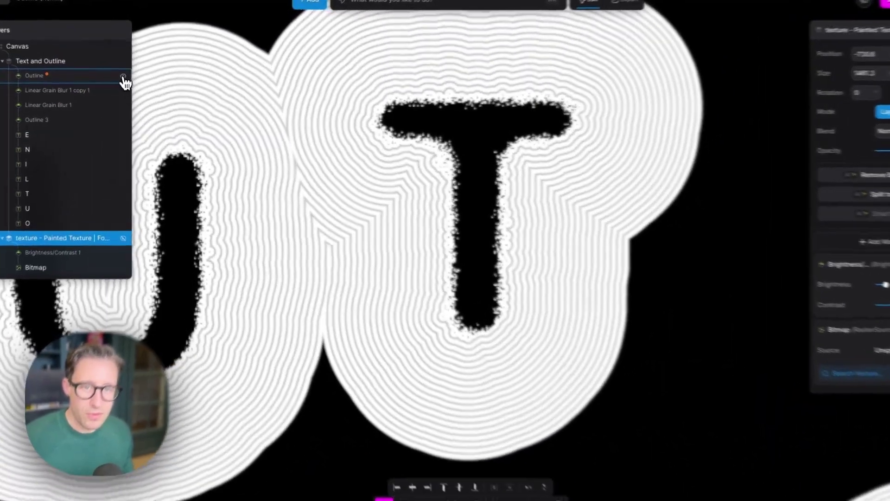
pyautogui.click(123, 77)
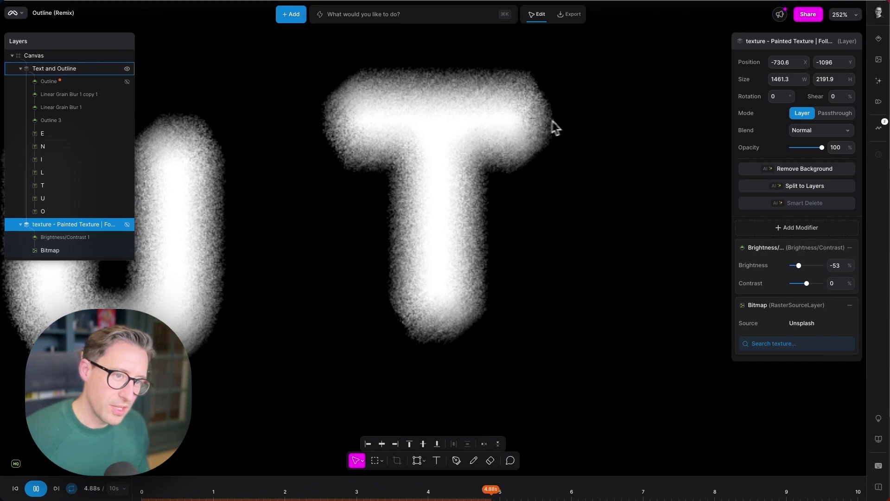
pyautogui.click(103, 81)
# Tune the Outline effect's Alpha threshold between 55 and 93, settling at 77
pyautogui.click(126, 81)
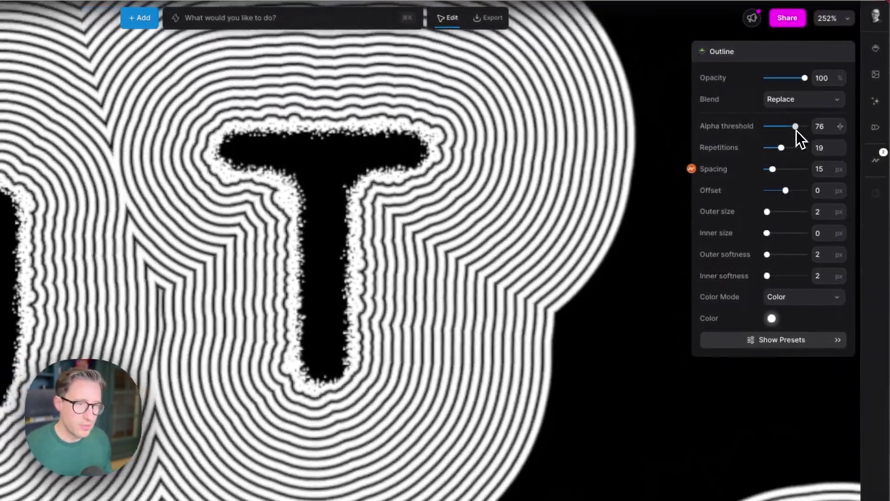
pyautogui.moveTo(796, 130); pyautogui.dragTo(808, 129)
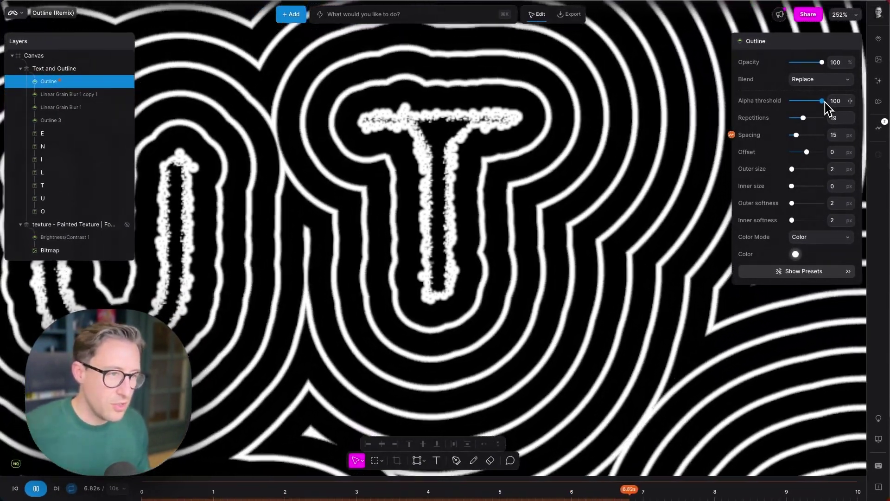
pyautogui.moveTo(826, 108); pyautogui.dragTo(804, 105)
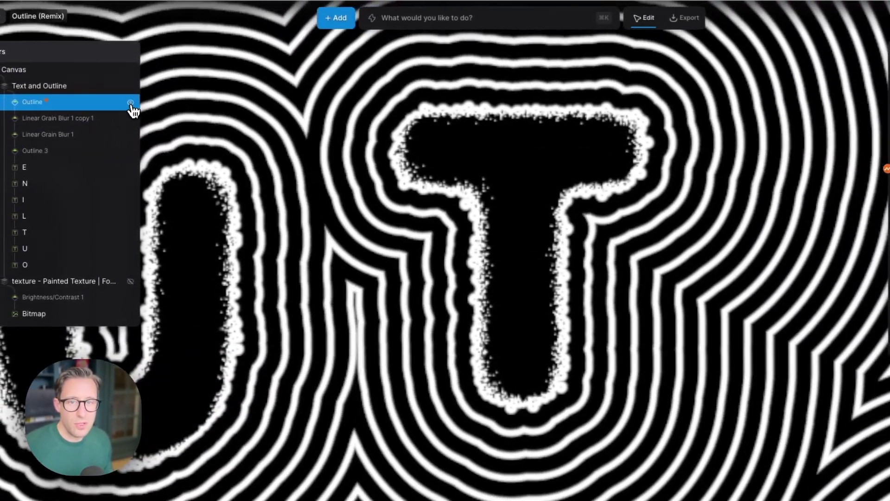
pyautogui.click(131, 102)
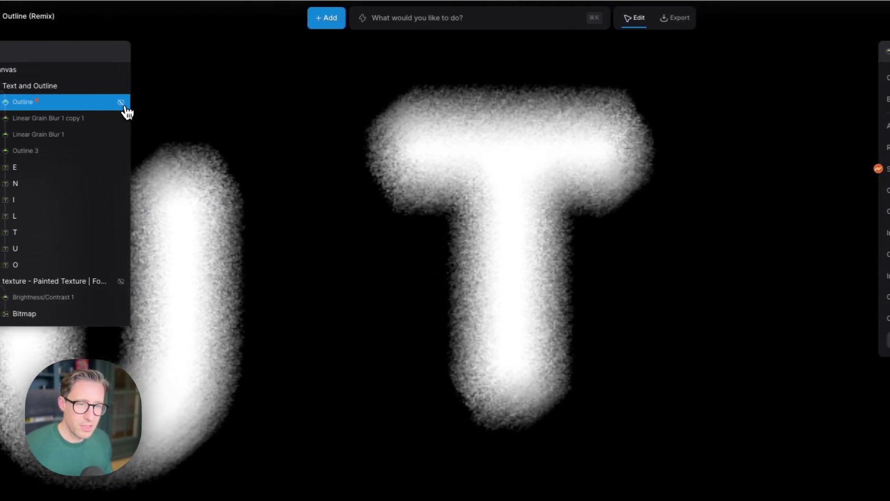
pyautogui.click(121, 103)
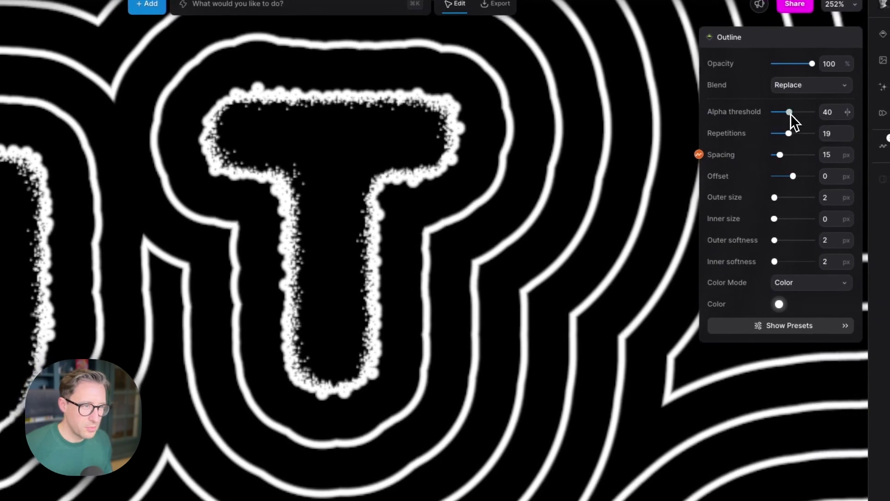
pyautogui.moveTo(791, 114); pyautogui.dragTo(804, 115)
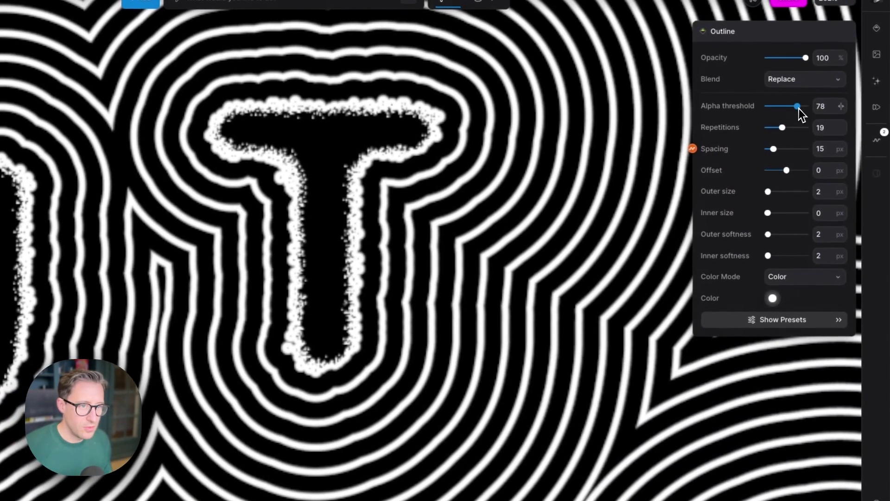
pyautogui.moveTo(799, 110)
pyautogui.mouseDown()
pyautogui.moveTo(784, 112)
pyautogui.moveTo(822, 102)
pyautogui.moveTo(783, 104)
pyautogui.moveTo(815, 104)
pyautogui.mouseUp()
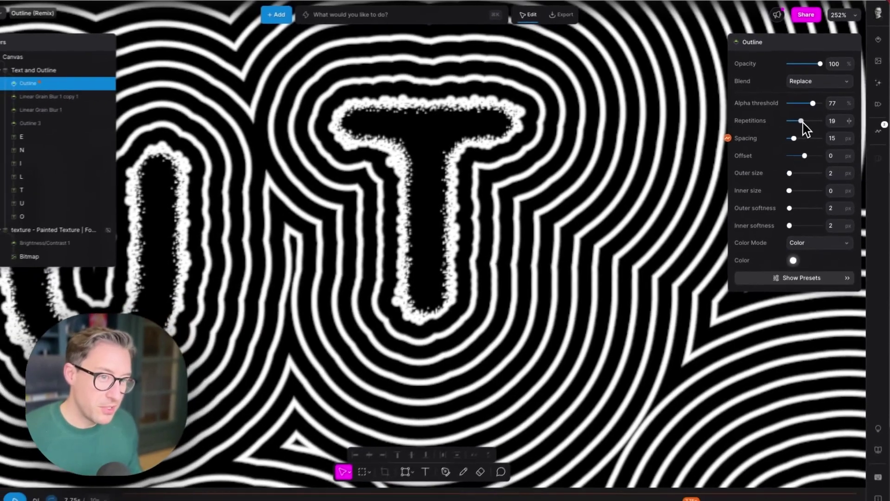
# Set Outline repetitions to 10 after trying 5 and 1, and view the spacing animation
pyautogui.scroll(-5, 563, 193)
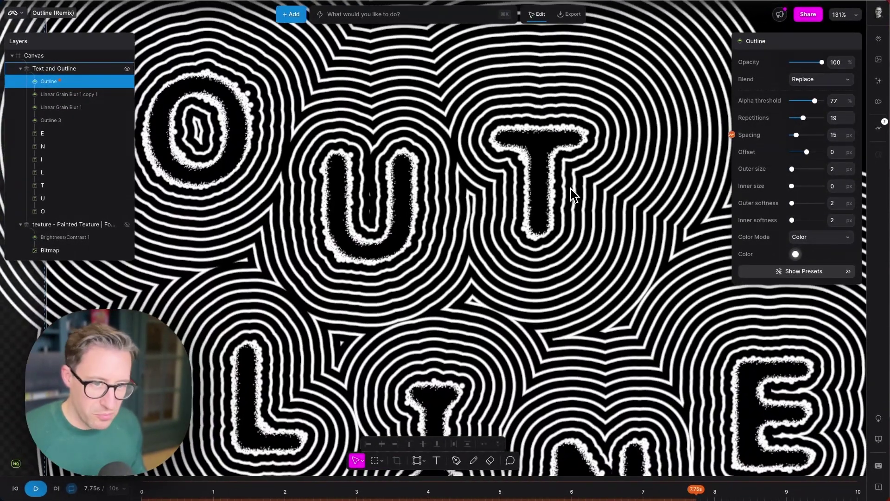
pyautogui.scroll(-3, 571, 188)
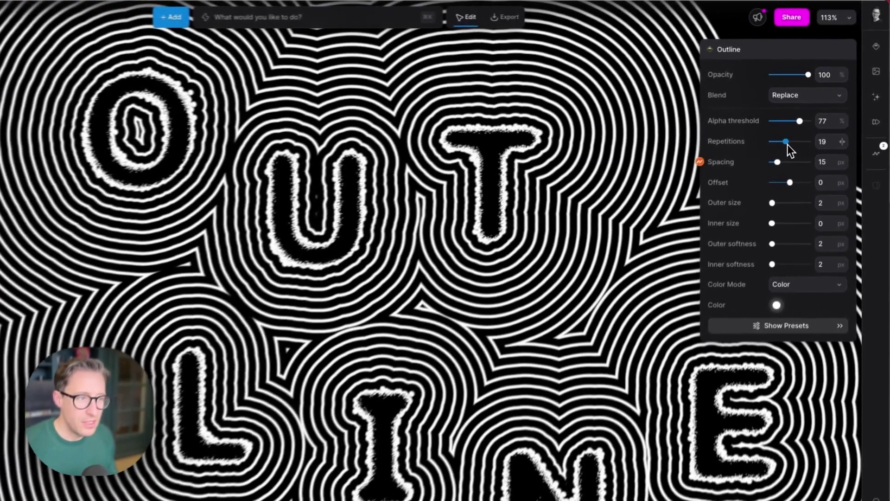
pyautogui.moveTo(806, 124); pyautogui.dragTo(795, 120)
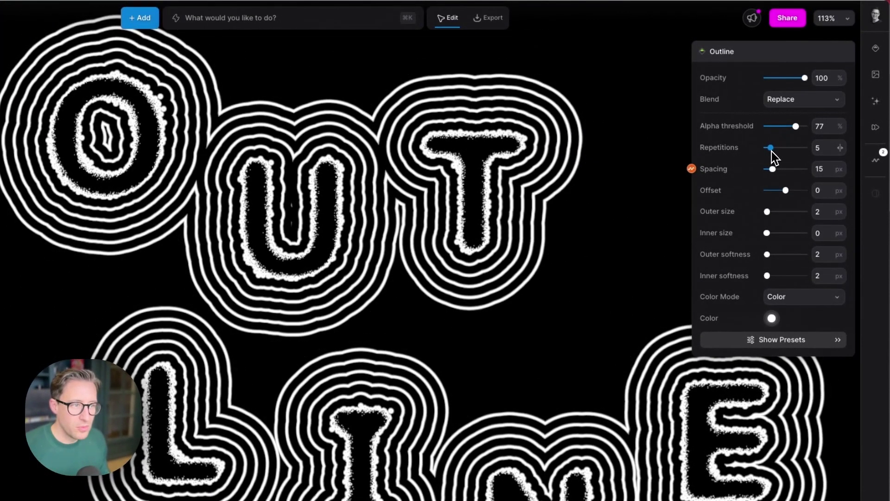
pyautogui.moveTo(772, 151); pyautogui.dragTo(766, 152)
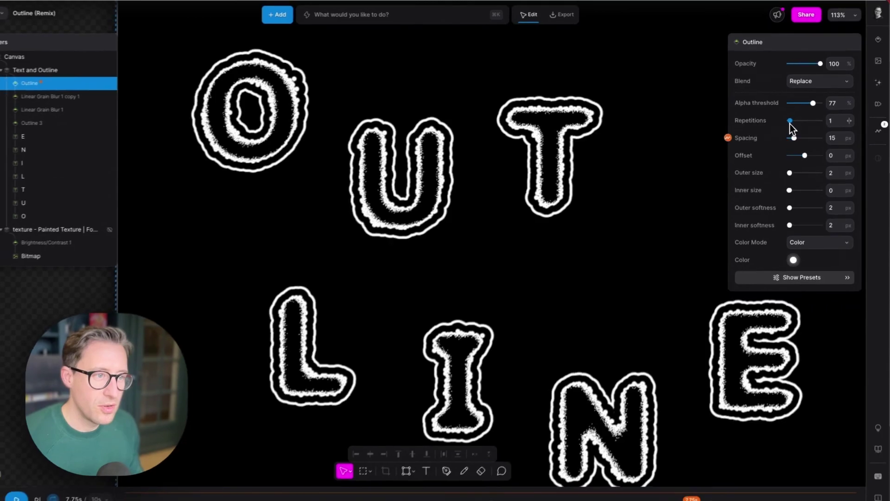
pyautogui.moveTo(790, 122)
pyautogui.mouseDown()
pyautogui.moveTo(816, 121)
pyautogui.moveTo(798, 122)
pyautogui.mouseUp()
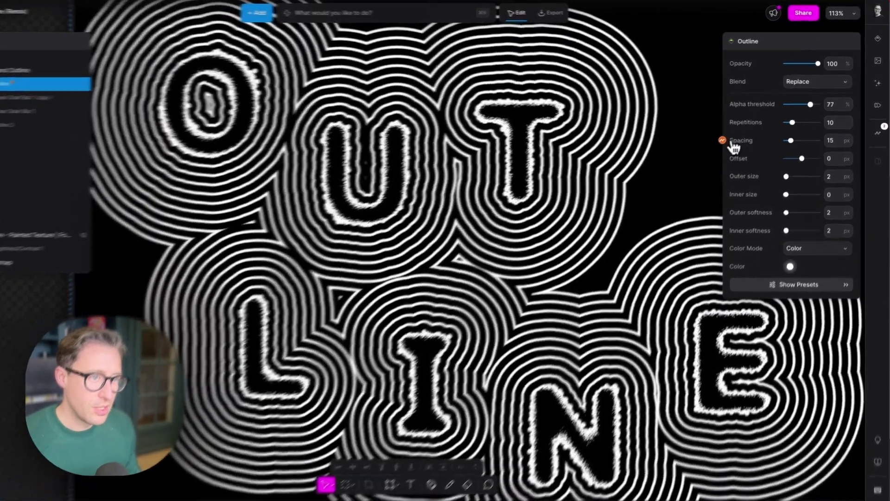
pyautogui.click(732, 134)
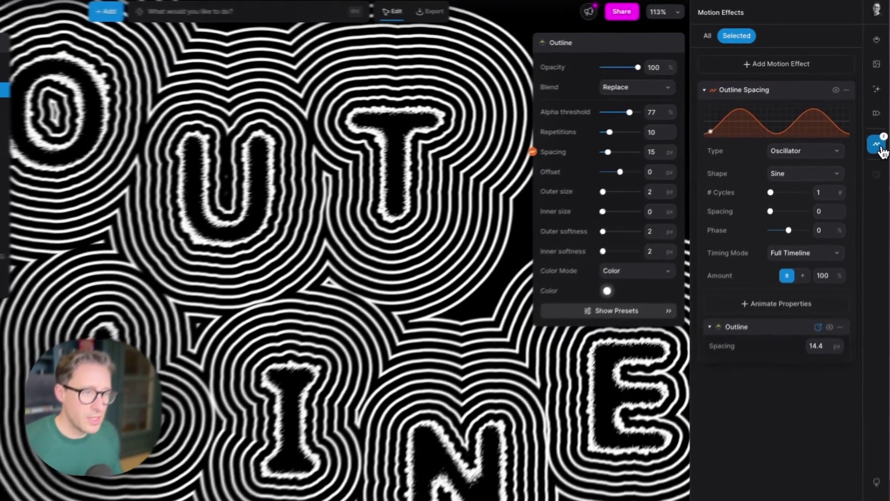
pyautogui.click(879, 128)
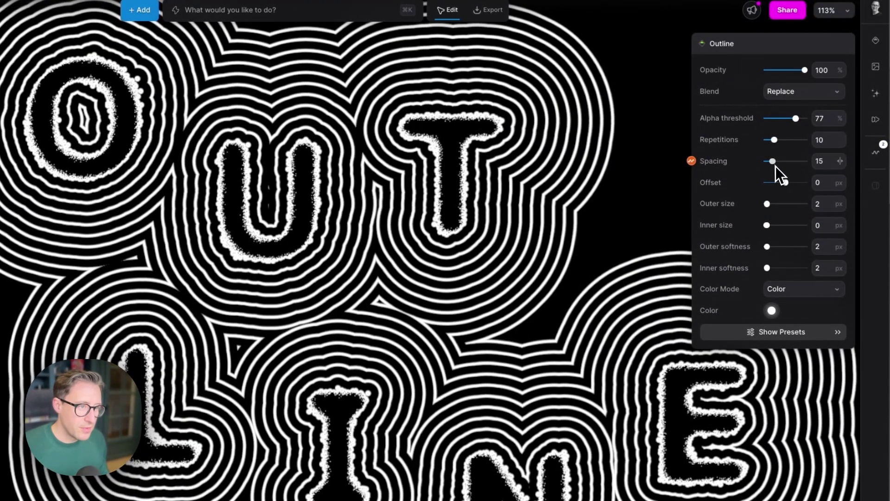
pyautogui.moveTo(773, 162); pyautogui.dragTo(783, 165)
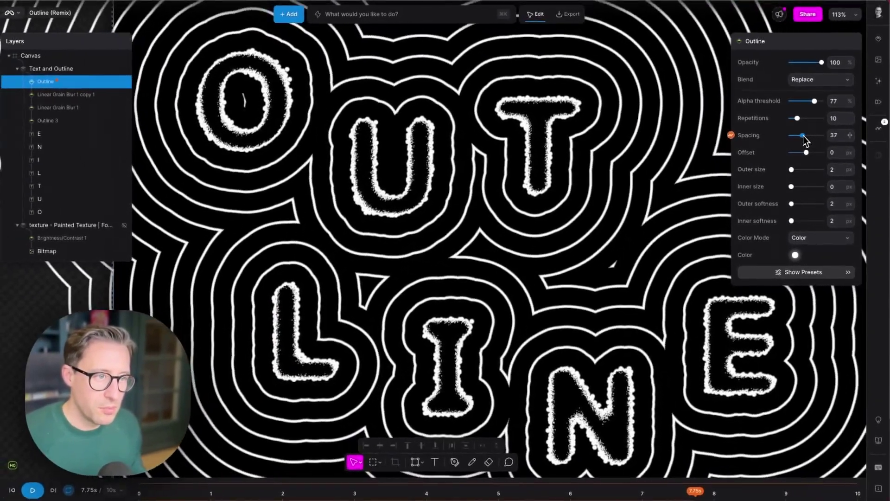
pyautogui.moveTo(803, 136)
pyautogui.mouseDown()
pyautogui.moveTo(824, 135)
pyautogui.moveTo(797, 137)
pyautogui.mouseUp()
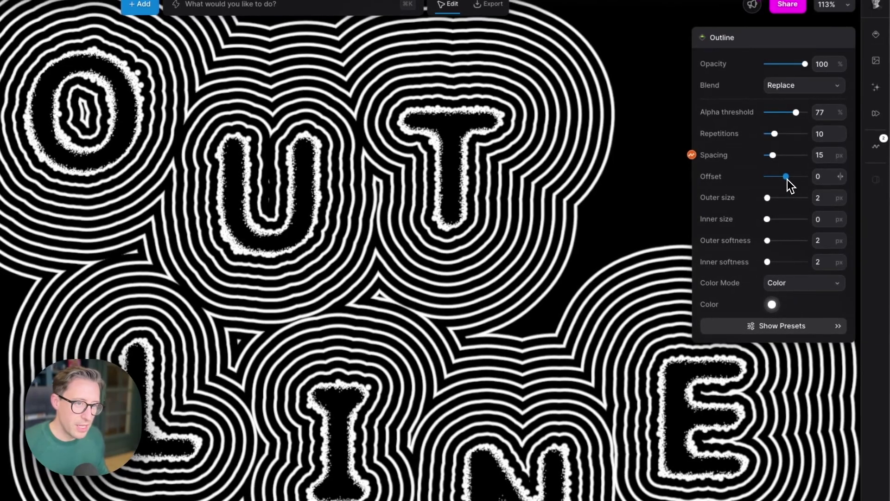
# Sweep the Outline offset, reset it to 0, then drag it down to -102
pyautogui.moveTo(787, 179); pyautogui.dragTo(805, 153)
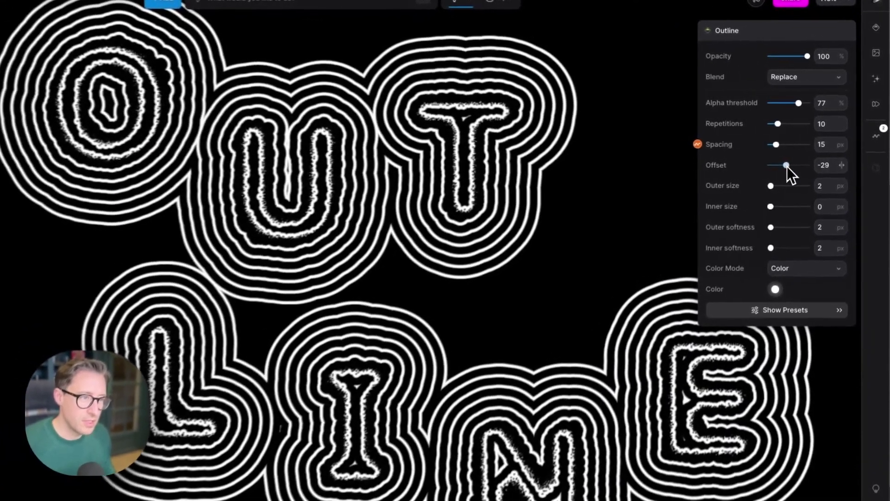
pyautogui.doubleClick(824, 165)
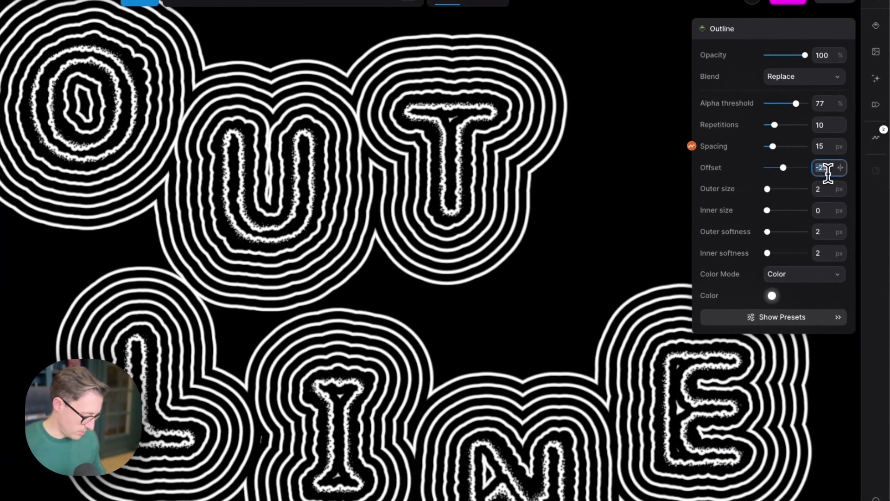
pyautogui.write('0')
pyautogui.press('Return')
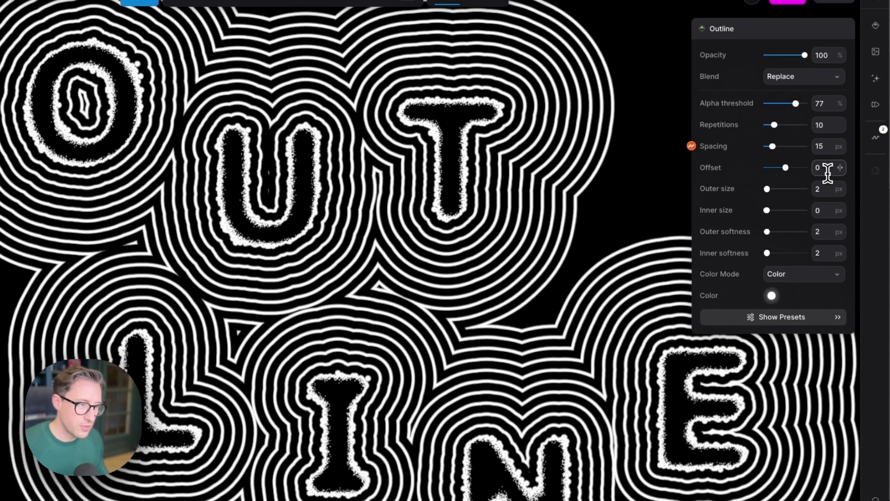
pyautogui.moveTo(788, 172); pyautogui.dragTo(777, 170)
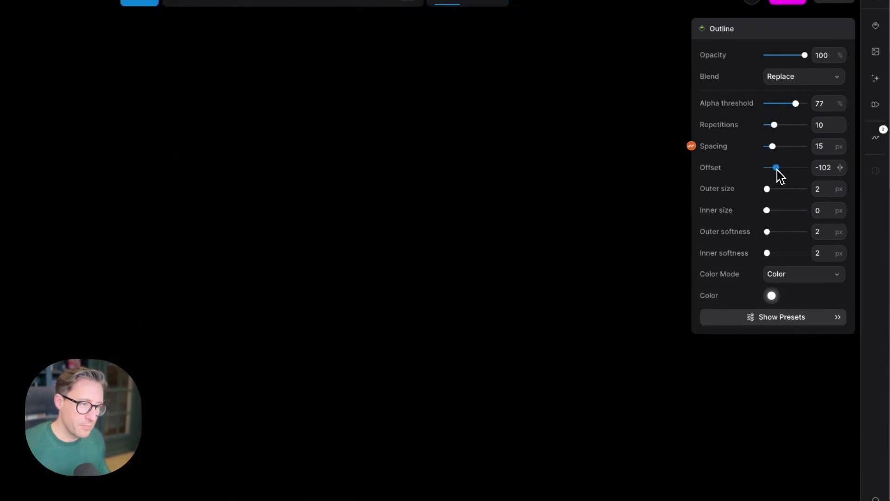
# Reset the Outline offset to 0 and adjust the outer size, ending at 2 px
pyautogui.doubleClick(823, 172)
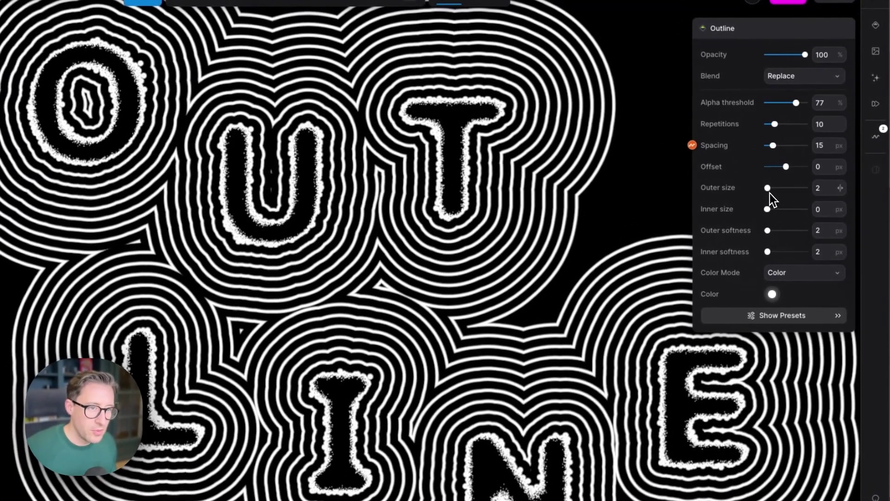
pyautogui.click(769, 191)
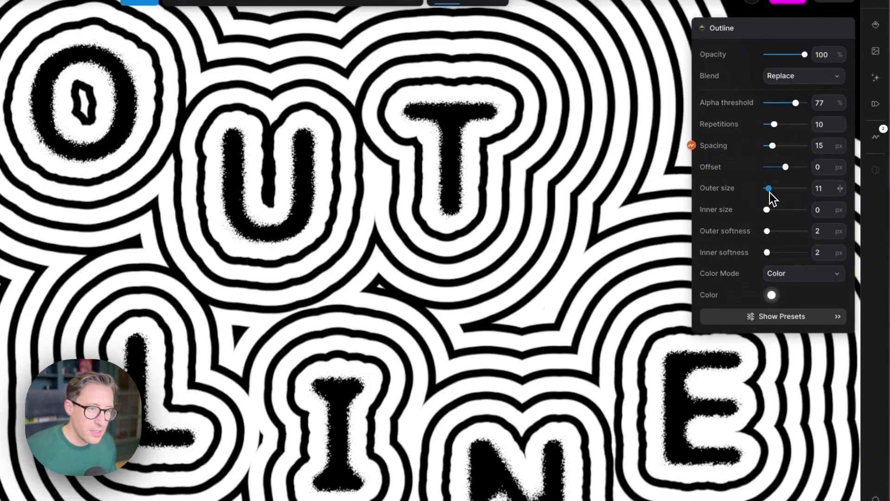
pyautogui.moveTo(770, 191); pyautogui.dragTo(793, 172)
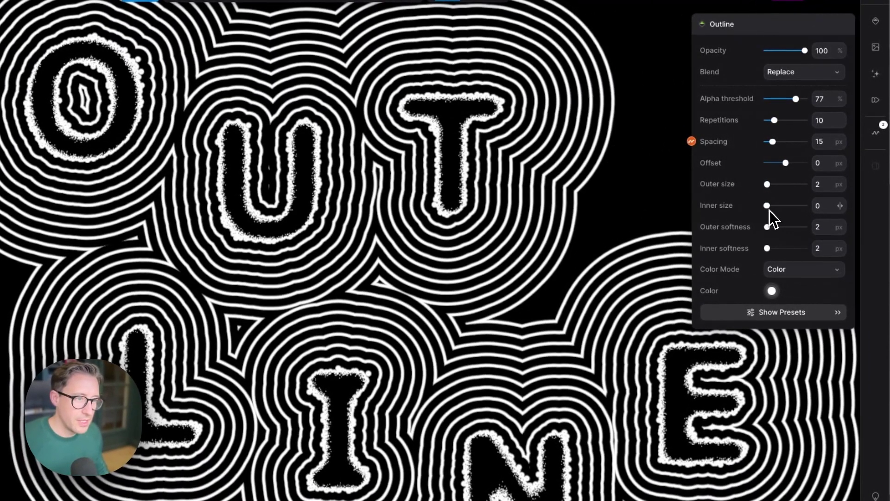
pyautogui.moveTo(768, 206); pyautogui.dragTo(789, 187)
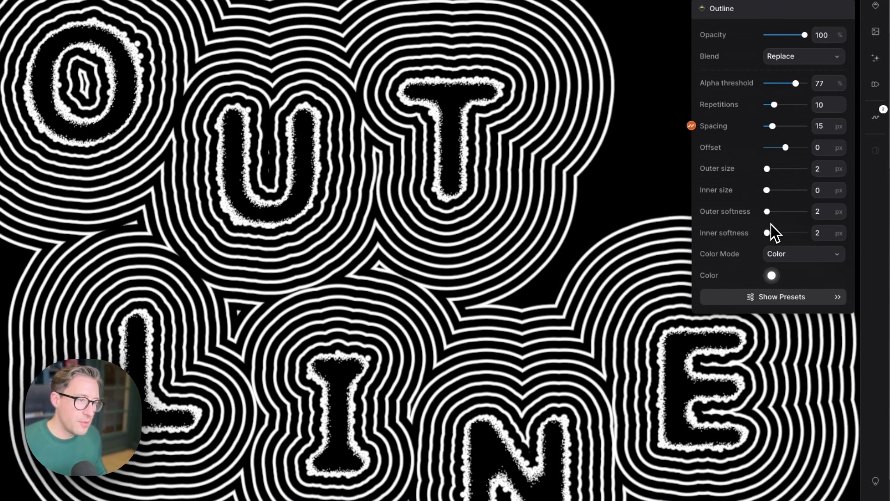
# Raise the Outline's outer softness, then bring it back down to about 25
pyautogui.moveTo(771, 215)
pyautogui.mouseDown()
pyautogui.moveTo(773, 237)
pyautogui.moveTo(772, 213)
pyautogui.moveTo(797, 216)
pyautogui.moveTo(782, 215)
pyautogui.mouseUp()
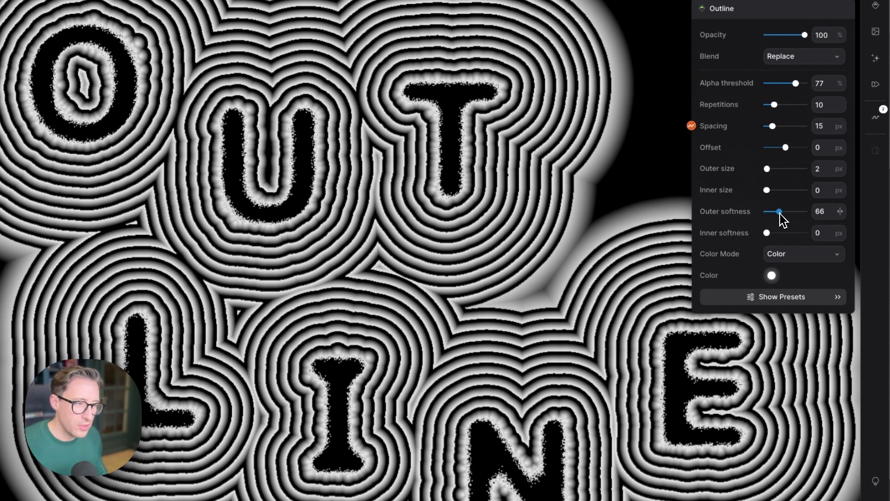
pyautogui.moveTo(781, 215); pyautogui.dragTo(777, 215)
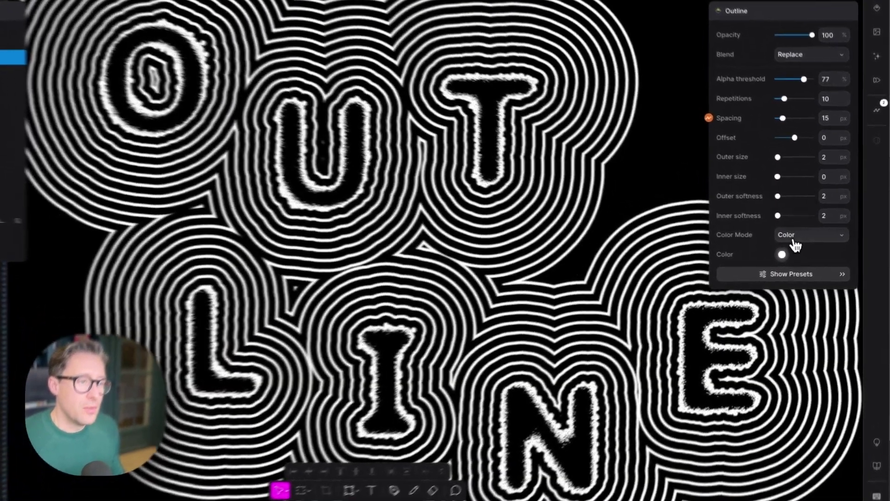
# Keep the plain colour mode and try a red ring colour in the picker
pyautogui.click(805, 240)
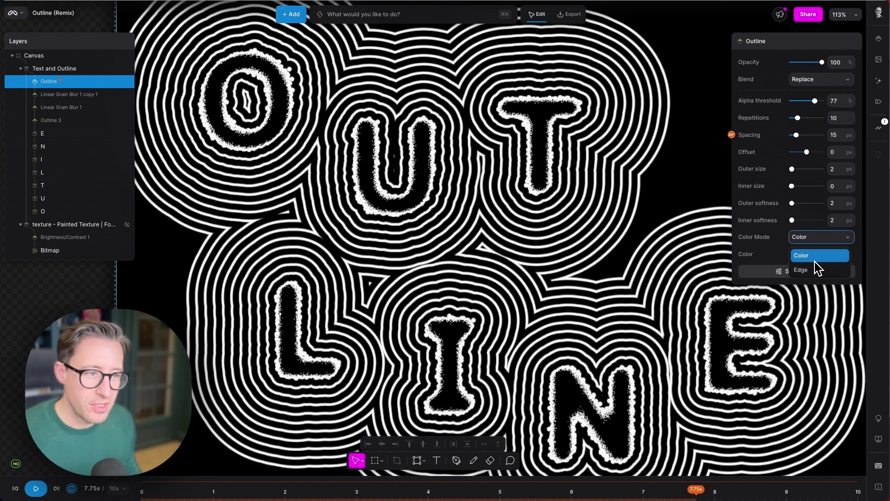
pyautogui.click(814, 258)
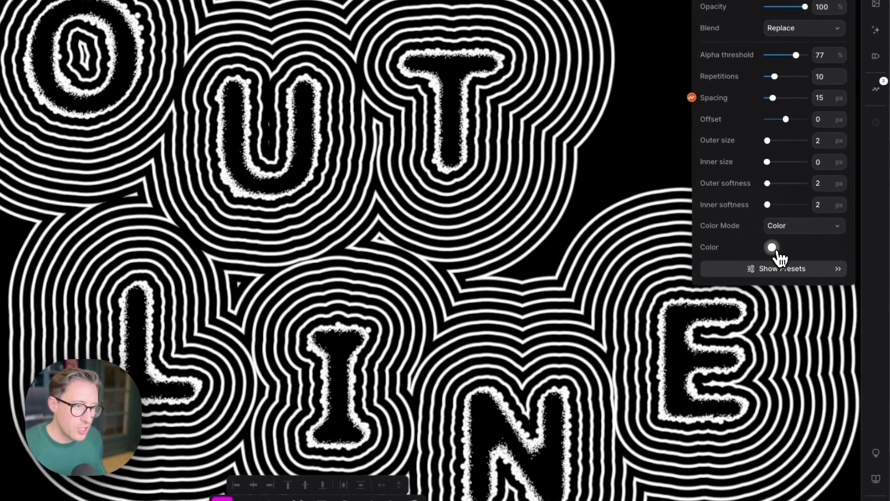
pyautogui.click(773, 248)
pyautogui.moveTo(727, 299); pyautogui.dragTo(749, 269)
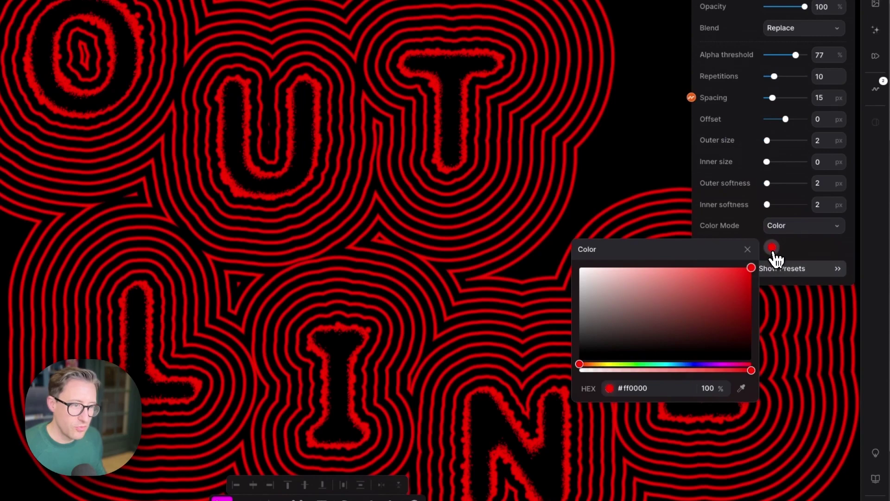
pyautogui.click(805, 253)
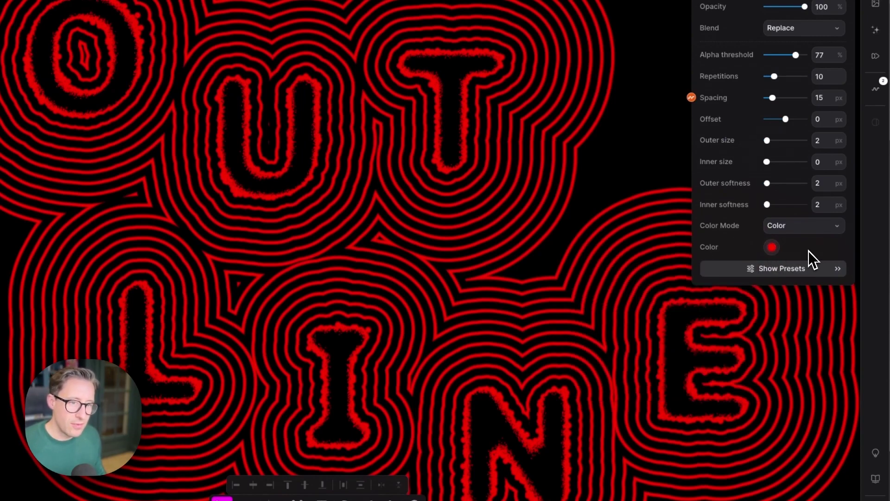
# Switch the Outline Color Mode to Edge, with Edge Blur at 1
pyautogui.click(805, 234)
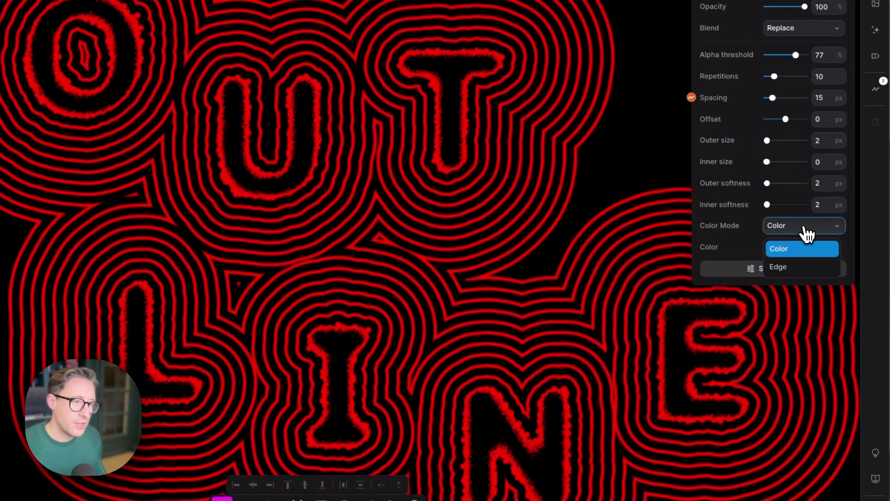
pyautogui.click(802, 269)
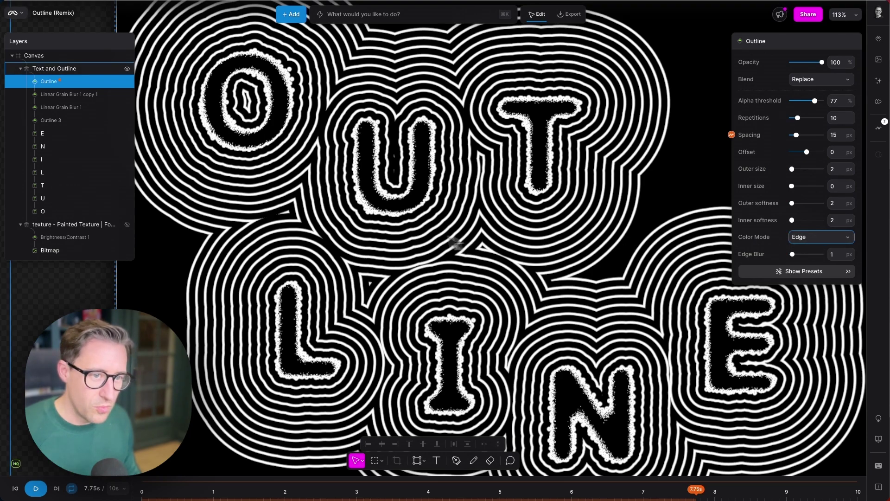
pyautogui.scroll(-5, 400, 239)
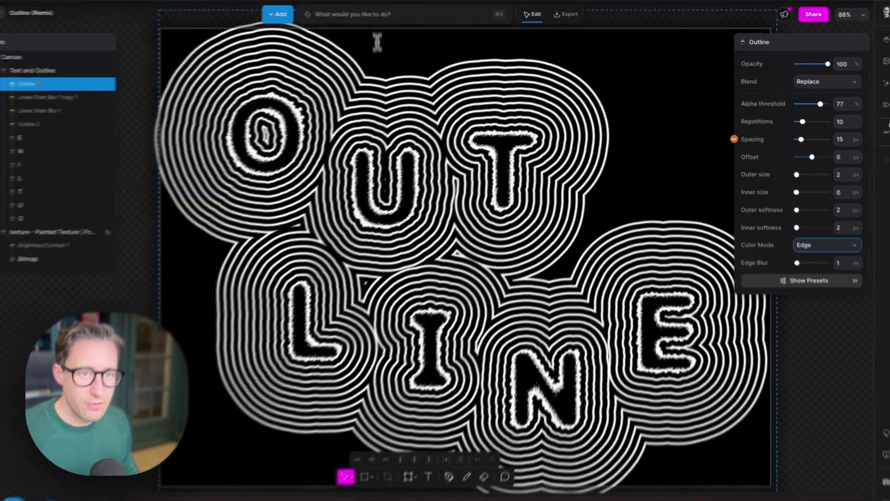
# Search the stock image gallery for 'ice cream' photos
pyautogui.click(377, 16)
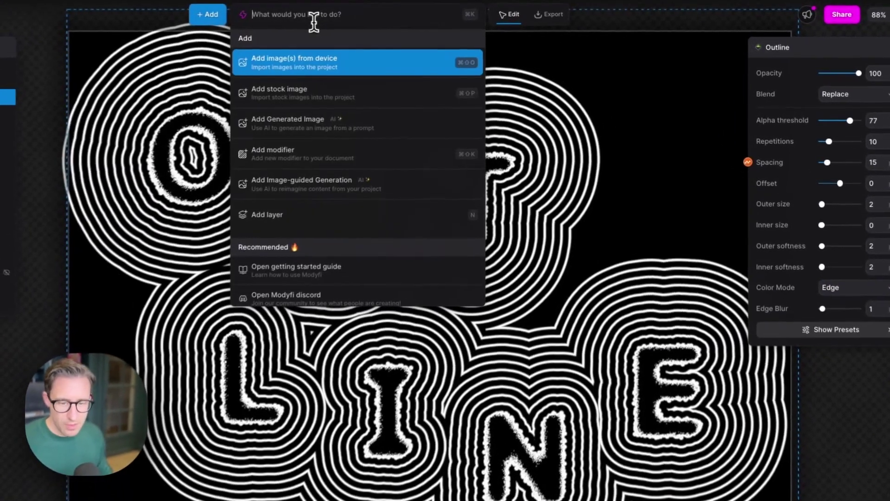
pyautogui.write('pup')
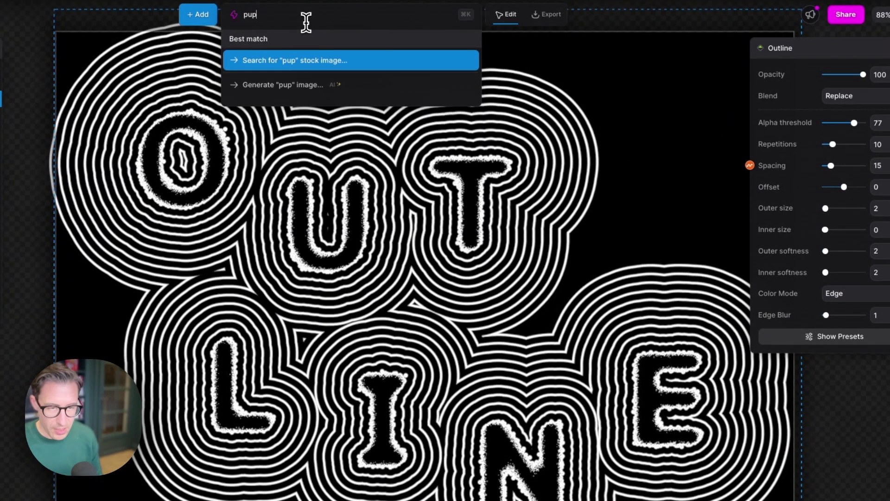
pyautogui.press('BackSpace')
pyautogui.press('BackSpace')
pyautogui.press('BackSpace')
pyautogui.write('ice')
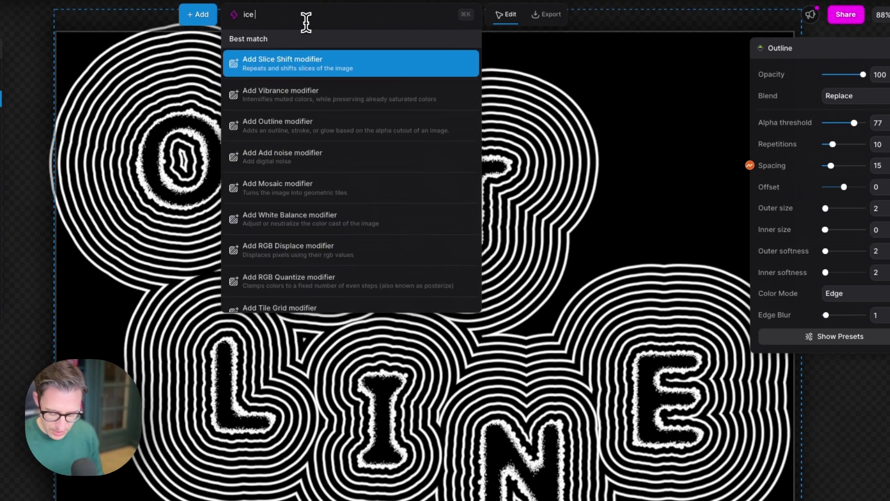
pyautogui.write(' cream')
pyautogui.press('Return')
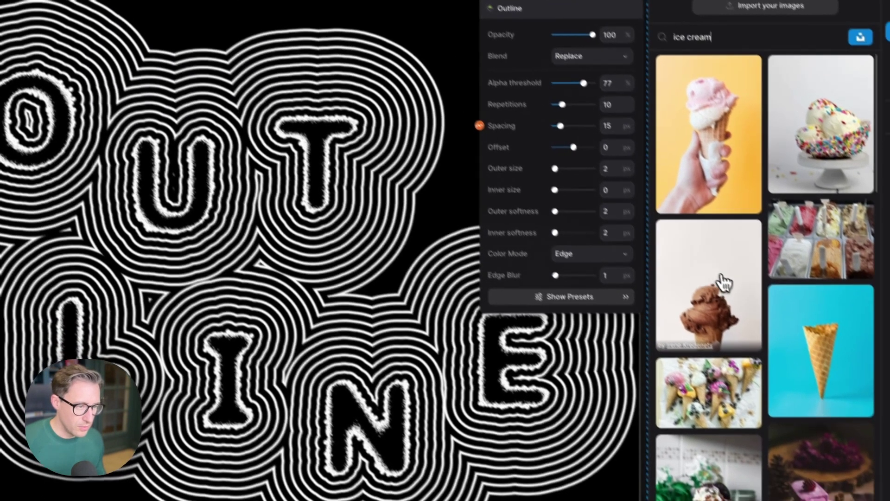
pyautogui.scroll(-10, 760, 325)
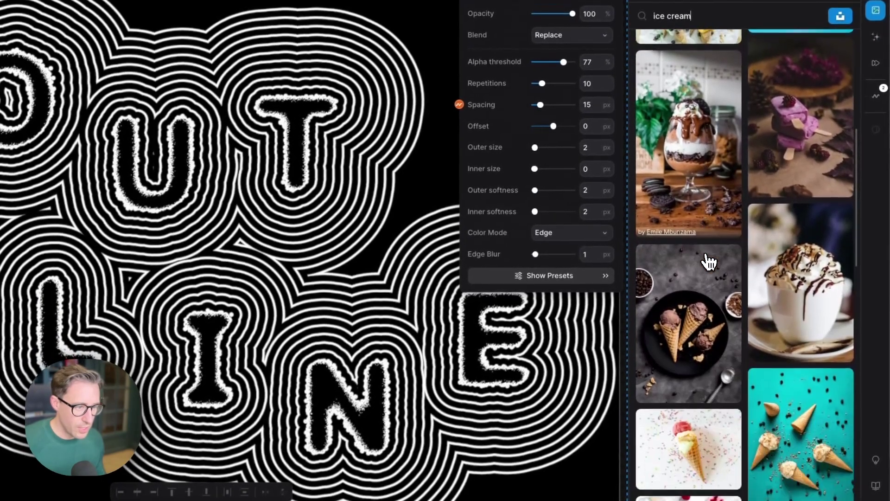
pyautogui.scroll(-3, 740, 261)
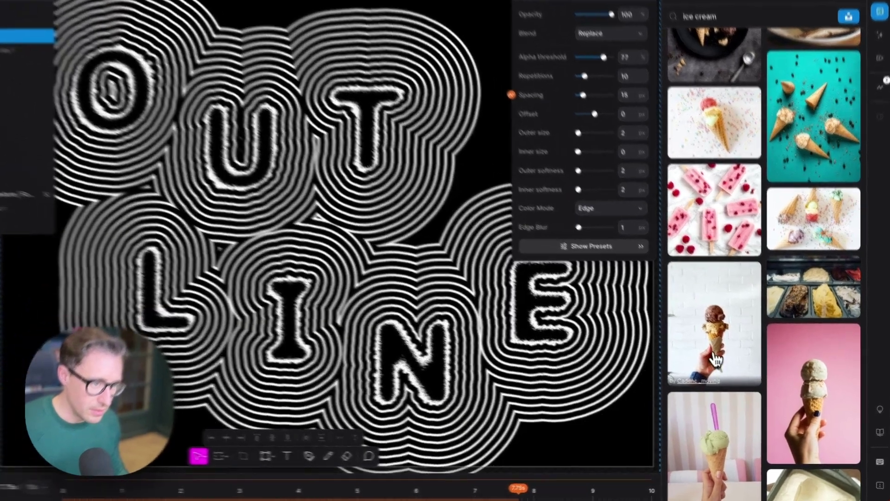
# Add the chocolate ice cream cone photo to the canvas, position it, and remove its background
pyautogui.click(722, 395)
pyautogui.click(777, 483)
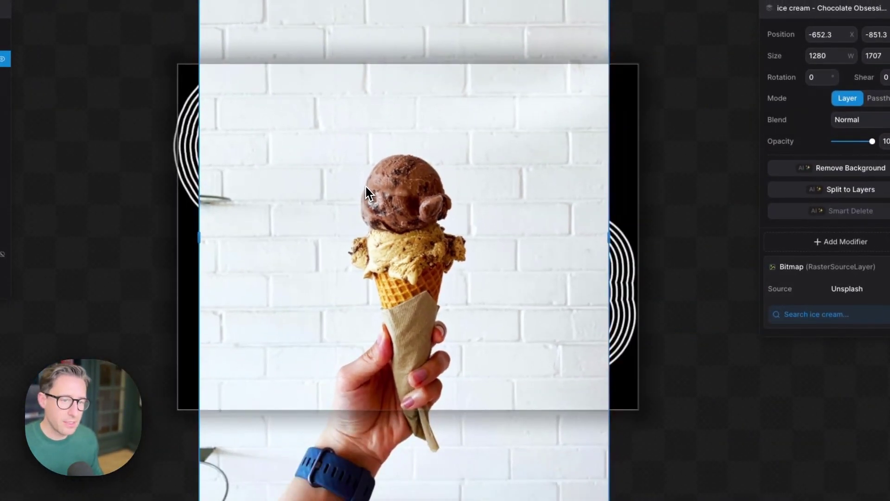
pyautogui.moveTo(366, 187); pyautogui.dragTo(309, 184)
pyautogui.click(839, 169)
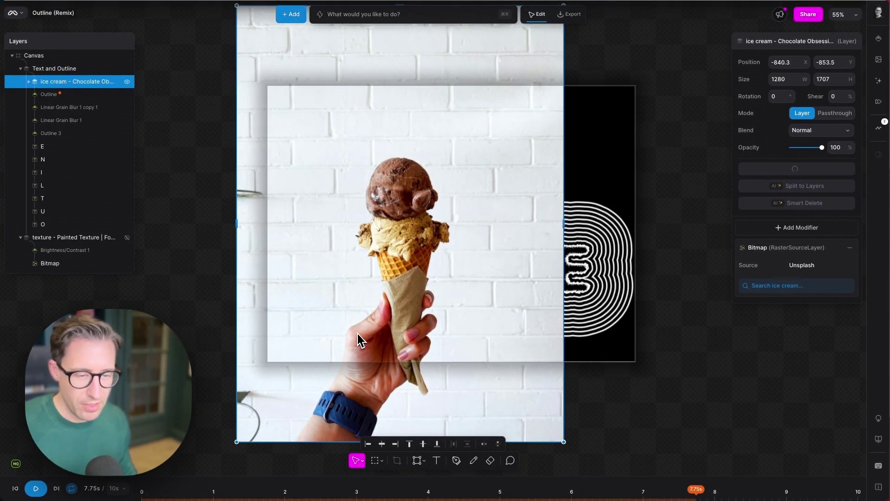
# Move the ice cream photo toward the top-left and scale it down proportionally
pyautogui.scroll(-5, 445, 277)
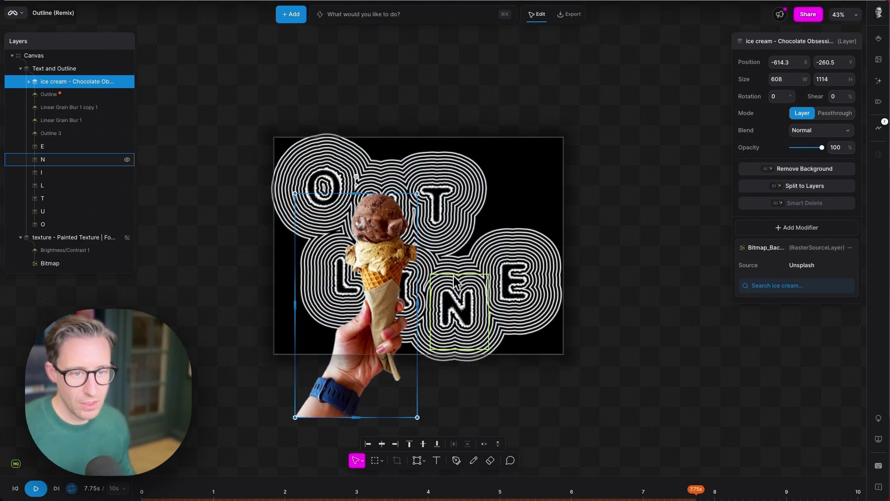
pyautogui.moveTo(401, 302); pyautogui.dragTo(387, 266)
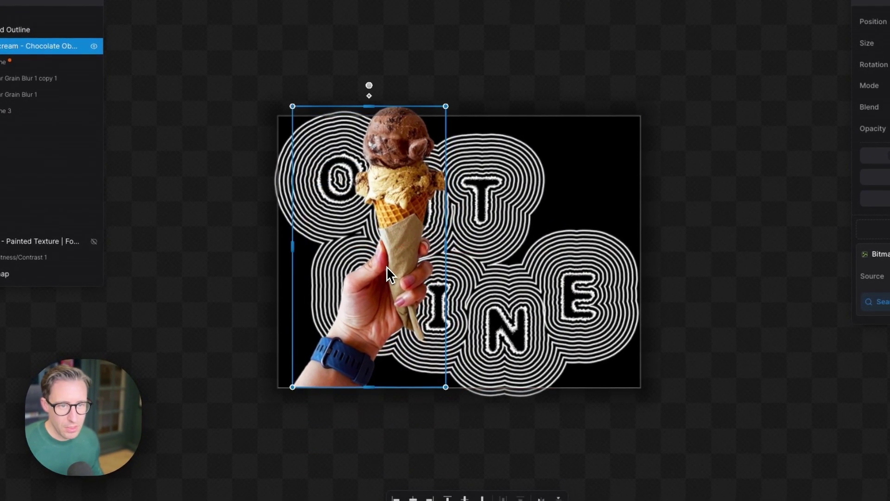
pyautogui.moveTo(448, 110); pyautogui.dragTo(395, 277)
pyautogui.scroll(8, 383, 302)
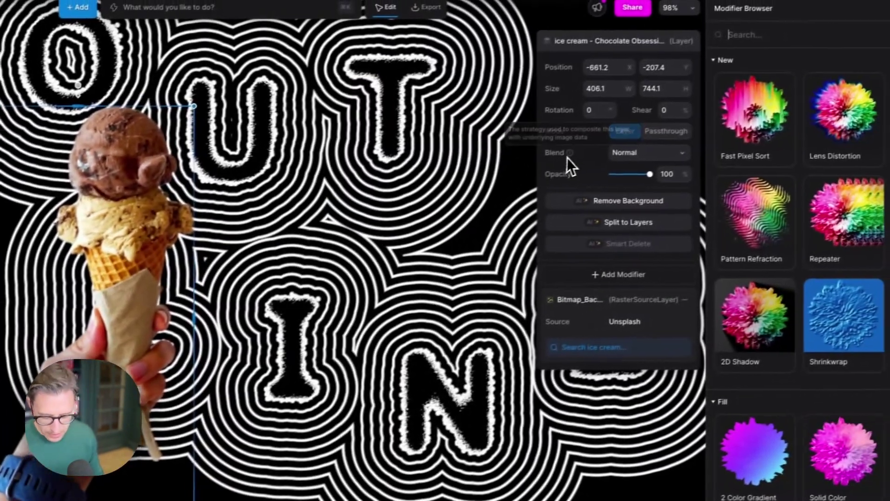
# Add an Outline modifier from the 'outl' search and place it in the ice cream group
pyautogui.write('outl')
pyautogui.click(728, 164)
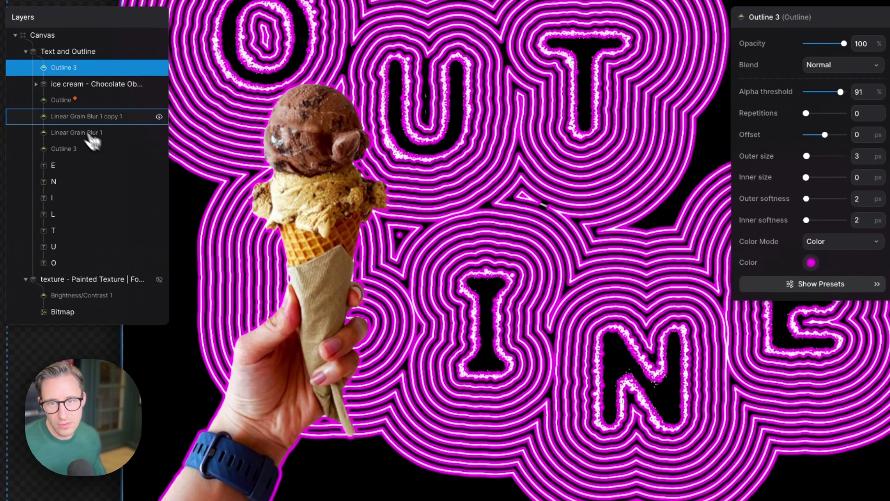
pyautogui.moveTo(79, 86); pyautogui.dragTo(79, 87)
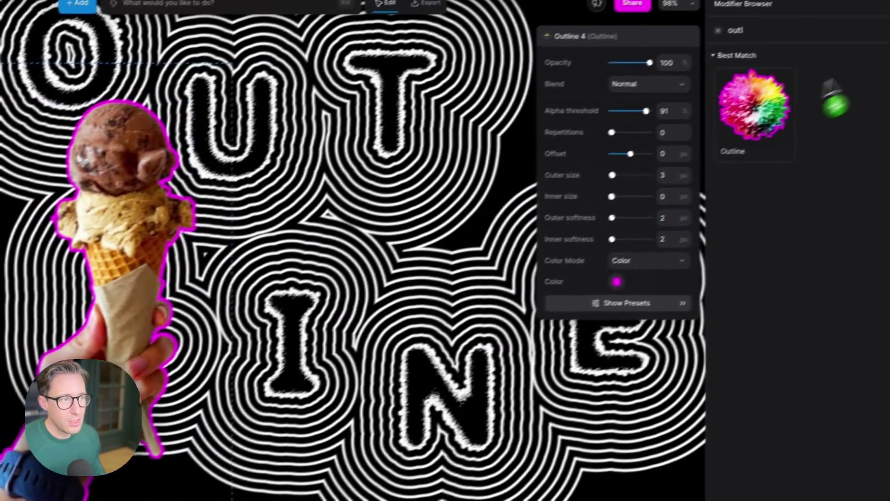
pyautogui.hotkey('ctrl', 'z')
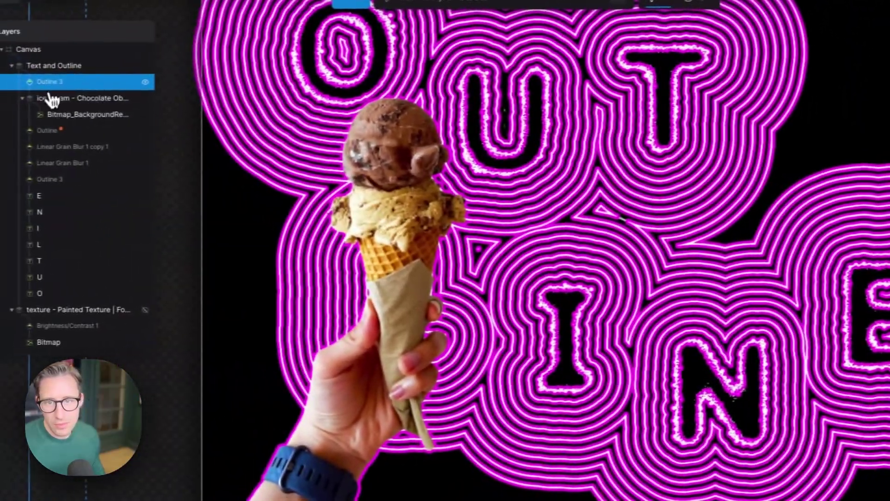
pyautogui.moveTo(47, 93); pyautogui.dragTo(88, 113)
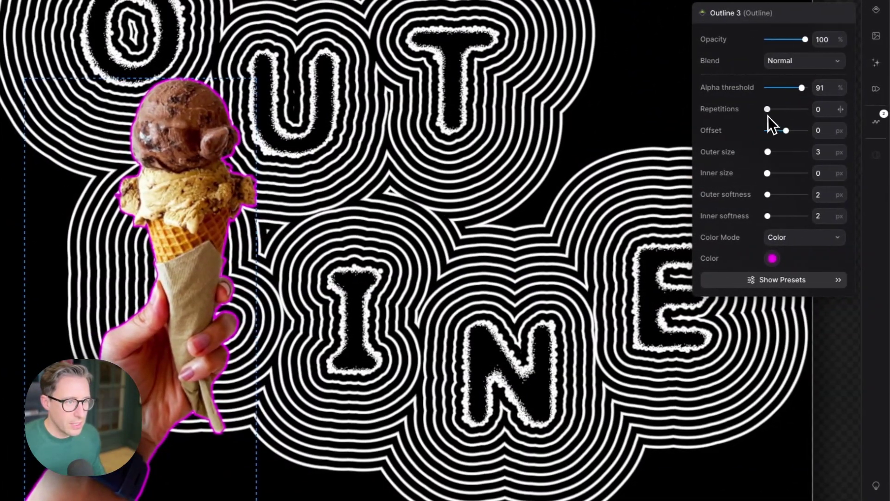
# Set the outline to 5 repetitions, outer size 18 and outer softness 36
pyautogui.moveTo(768, 115); pyautogui.dragTo(772, 112)
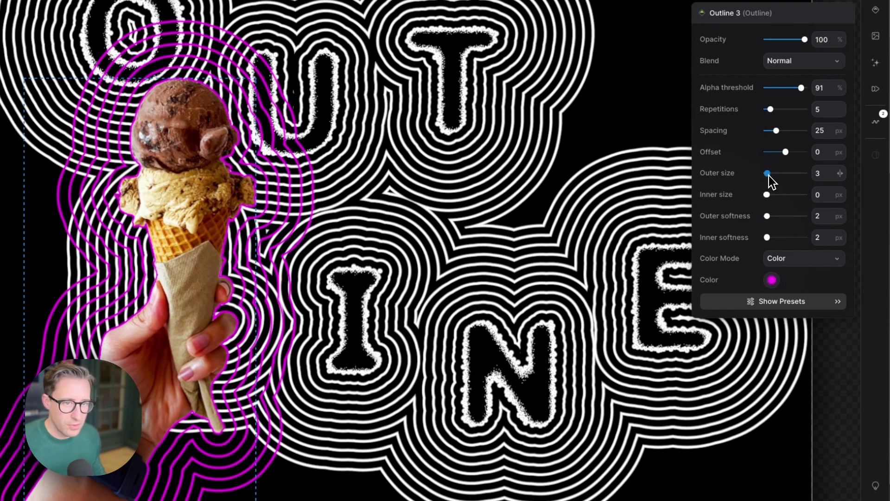
pyautogui.moveTo(768, 173); pyautogui.dragTo(770, 173)
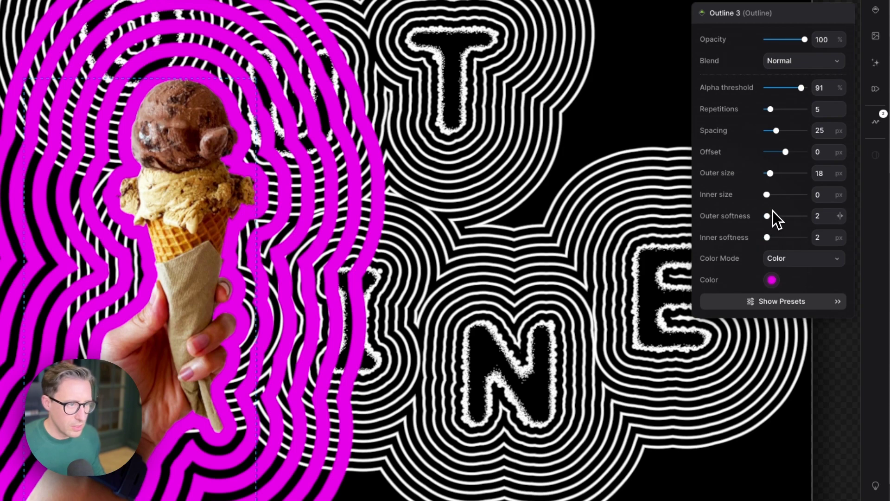
pyautogui.moveTo(771, 218); pyautogui.dragTo(773, 218)
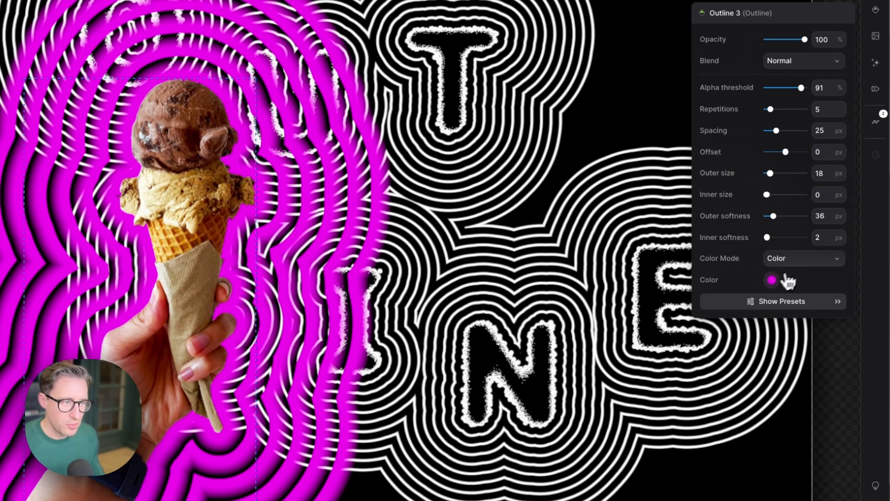
pyautogui.click(799, 259)
# Switch the ice cream rings to Edge colour mode, hide the OUTLINE text, and set Edge Blur to 6
pyautogui.click(799, 300)
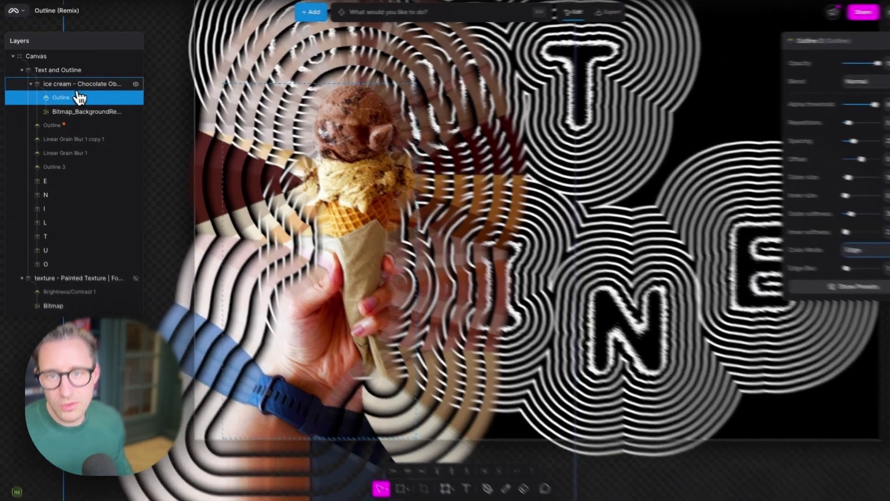
pyautogui.moveTo(79, 86)
pyautogui.mouseDown()
pyautogui.moveTo(56, 62)
pyautogui.moveTo(71, 70)
pyautogui.mouseUp()
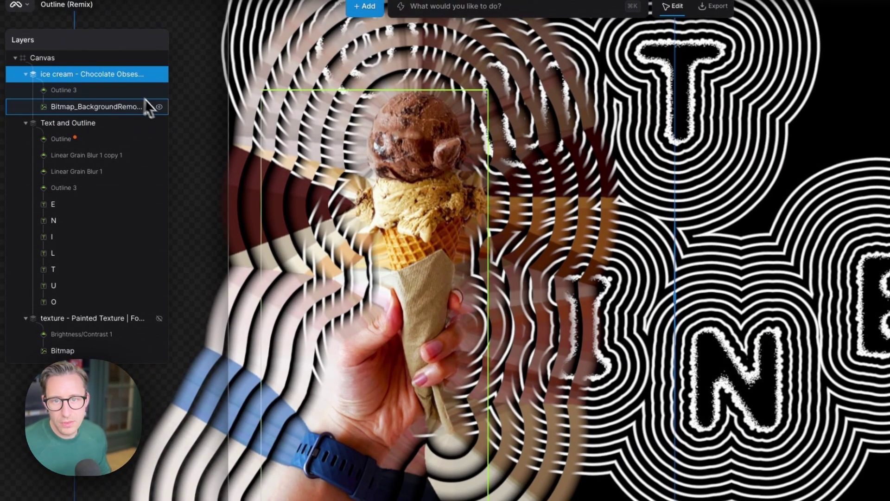
pyautogui.click(159, 123)
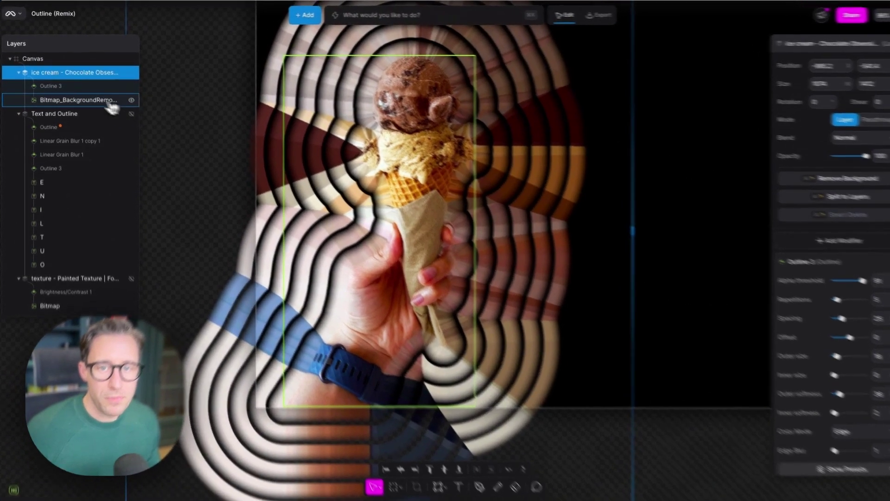
pyautogui.click(102, 82)
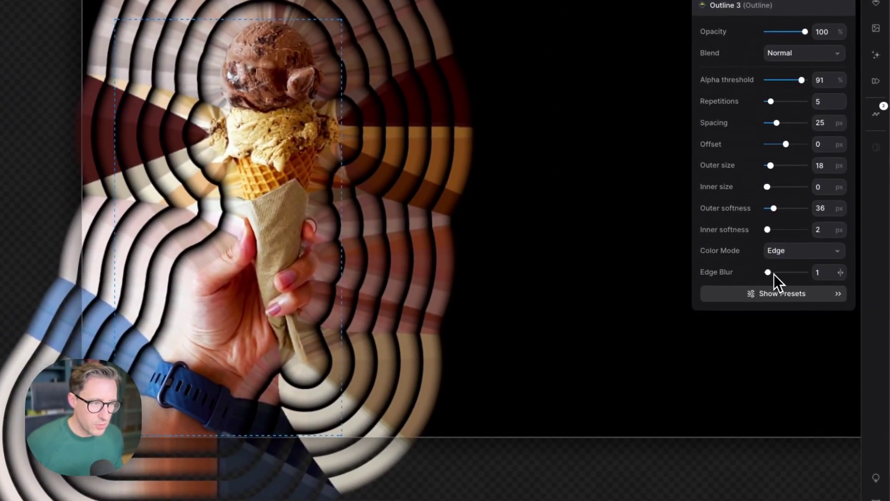
pyautogui.moveTo(769, 277); pyautogui.dragTo(786, 257)
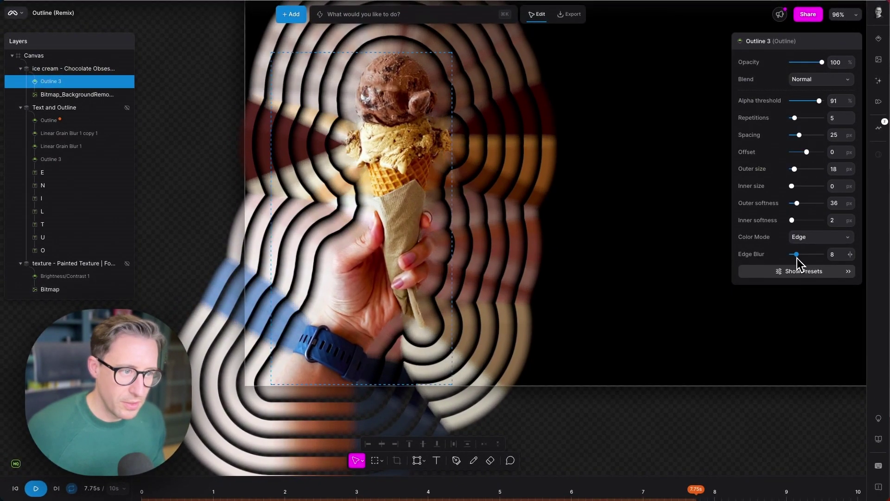
pyautogui.moveTo(797, 261); pyautogui.dragTo(798, 259)
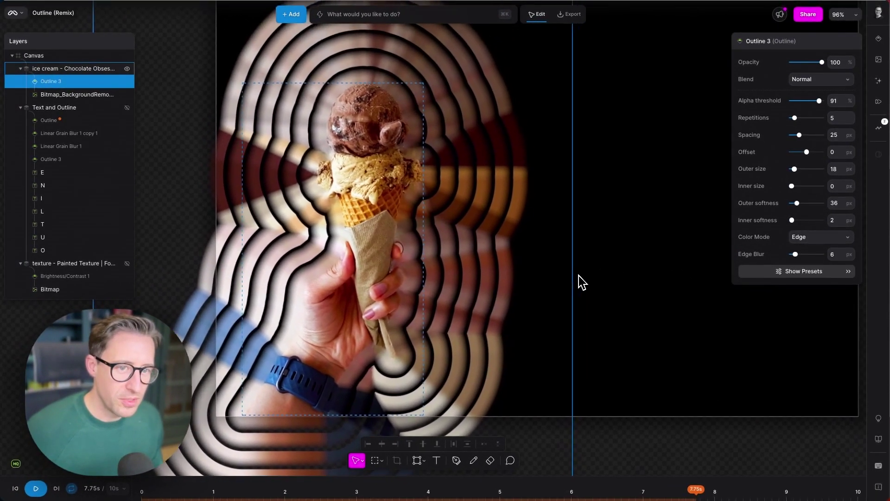
# Delete the ice cream group and make the OUTLINE text group visible again
pyautogui.hscroll(1, 583, 282)
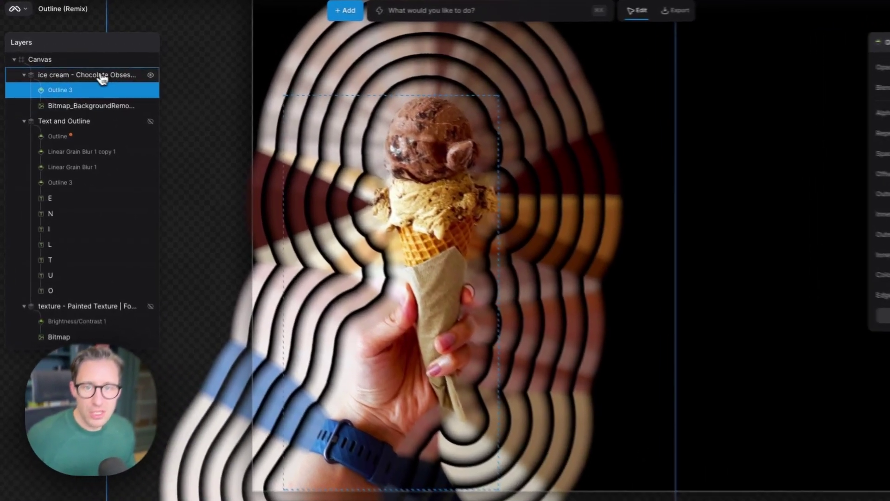
pyautogui.click(76, 68)
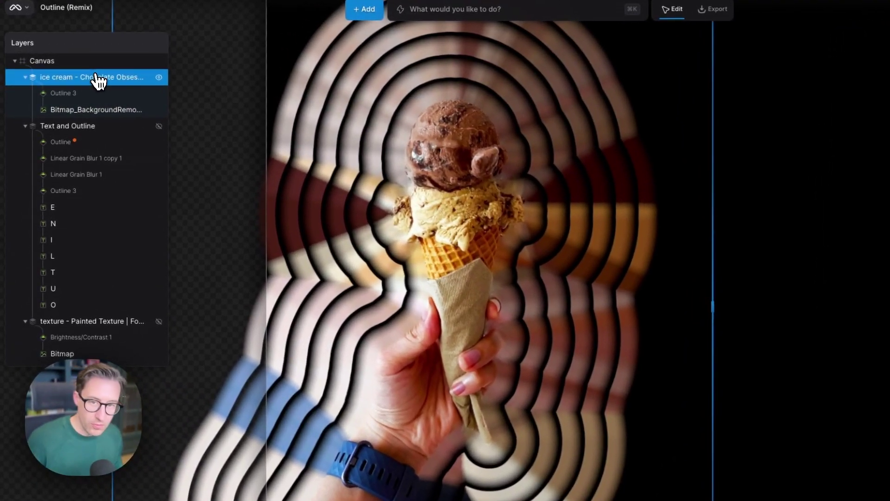
pyautogui.press('Delete')
pyautogui.click(159, 78)
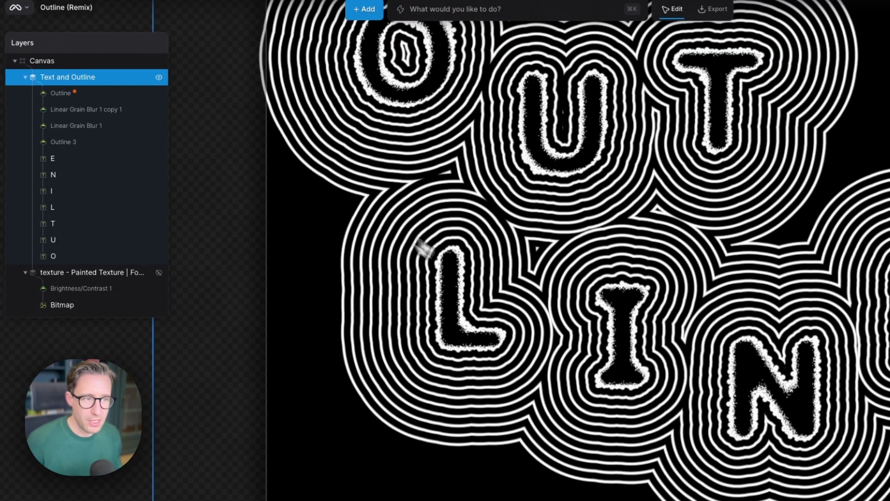
# Tweak the OUTLINE text rings' outer size, inner size and outer softness, ending at outer size 3 px
pyautogui.hscroll(5, 423, 248)
pyautogui.scroll(5, 423, 247)
pyautogui.scroll(-3, 461, 279)
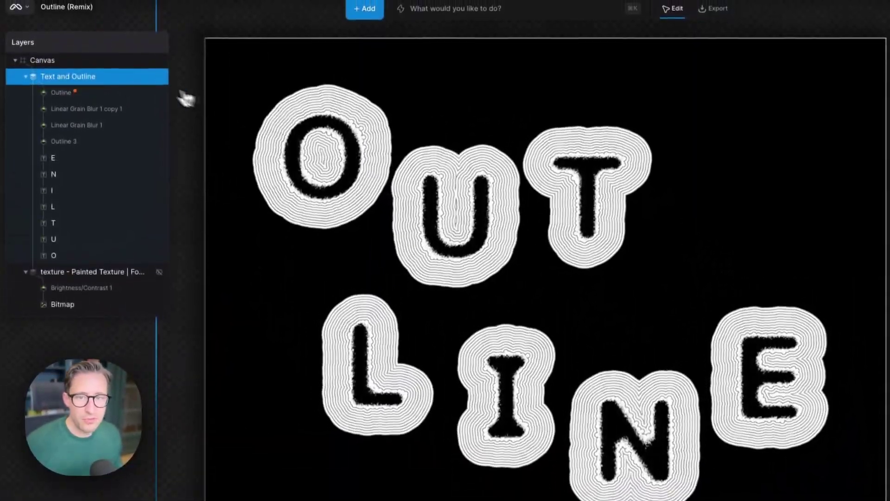
pyautogui.click(88, 87)
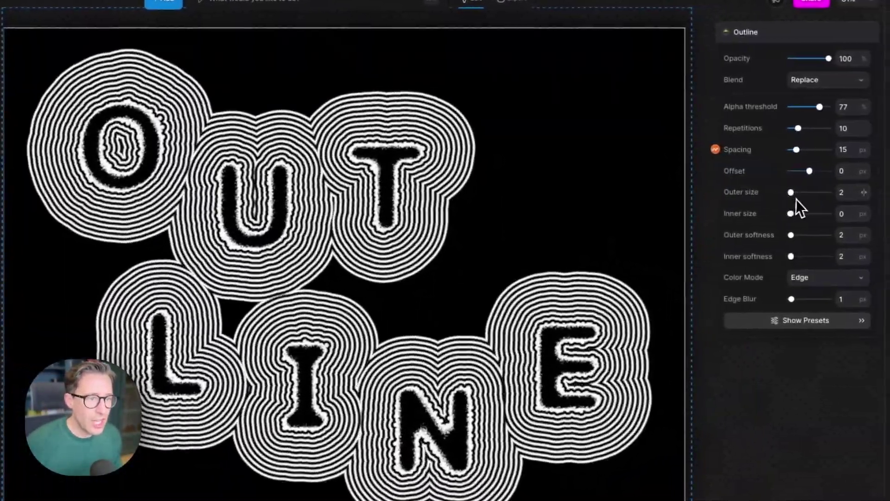
pyautogui.moveTo(810, 193); pyautogui.dragTo(789, 195)
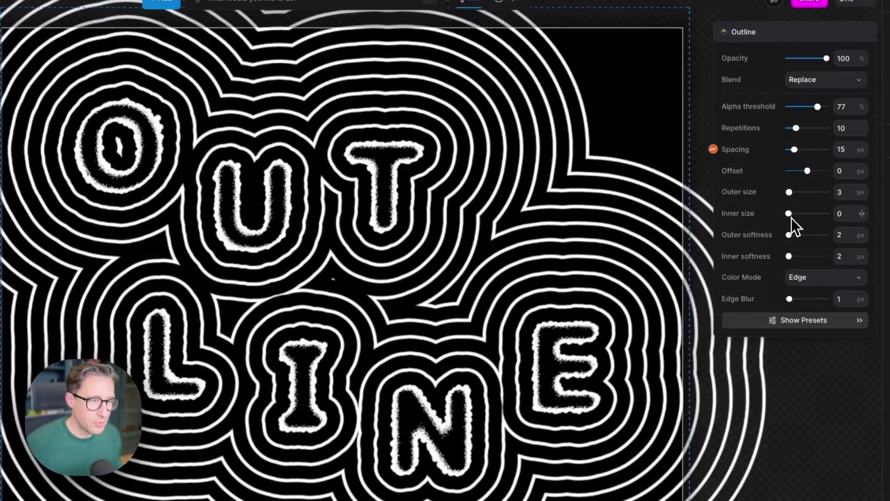
pyautogui.moveTo(790, 215)
pyautogui.mouseDown()
pyautogui.moveTo(797, 216)
pyautogui.moveTo(786, 216)
pyautogui.mouseUp()
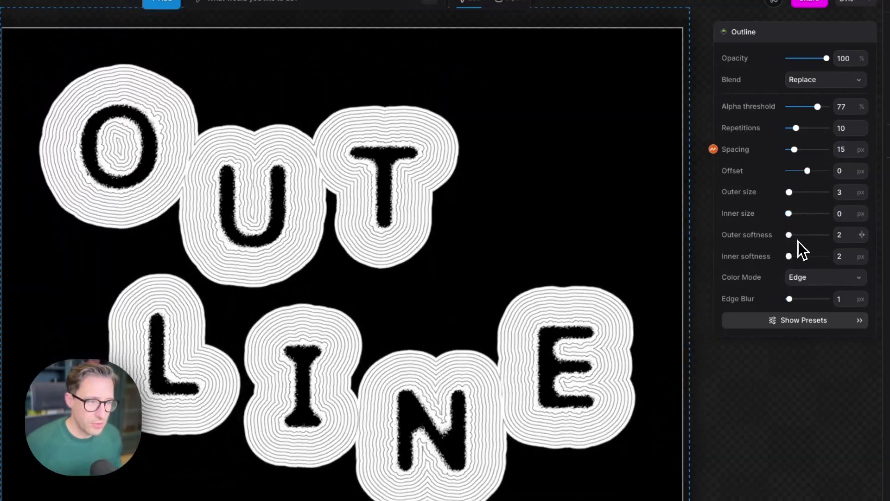
pyautogui.moveTo(789, 236); pyautogui.dragTo(794, 235)
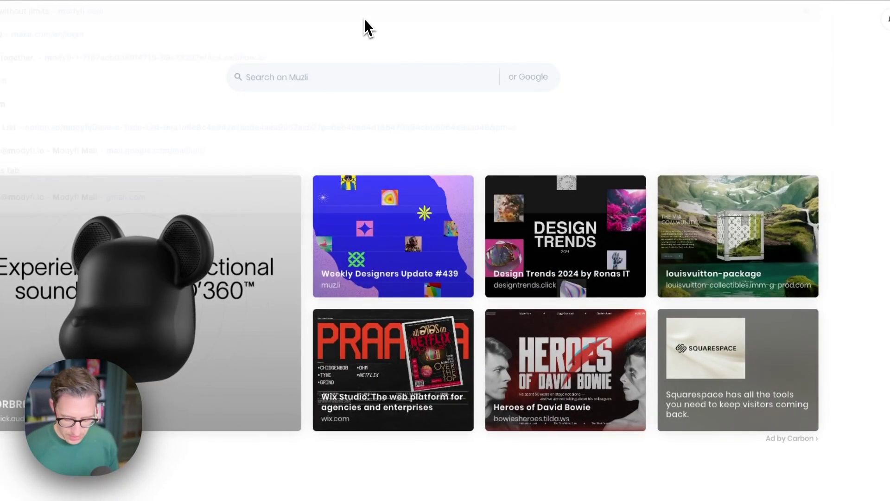
# Load modyfi.com and open the Outline modifier page from the Effects showcase
pyautogui.write('modyfi')
pyautogui.press('Return')
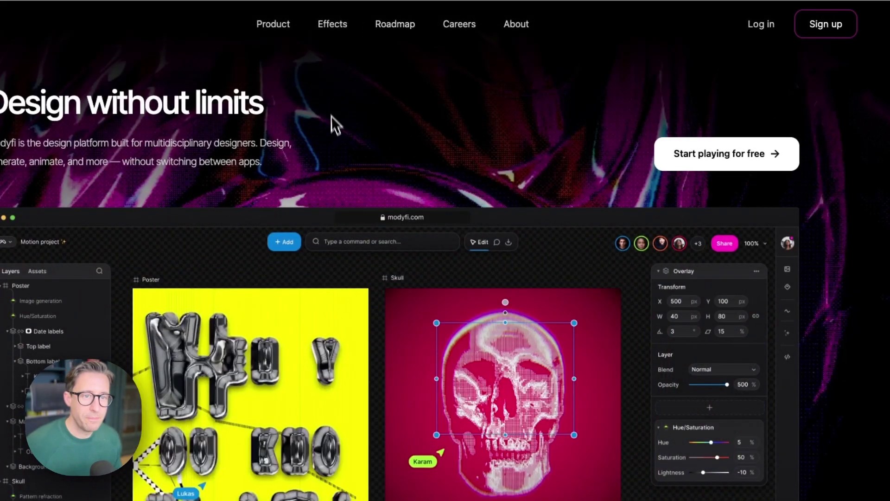
pyautogui.click(339, 31)
pyautogui.scroll(-10, 801, 262)
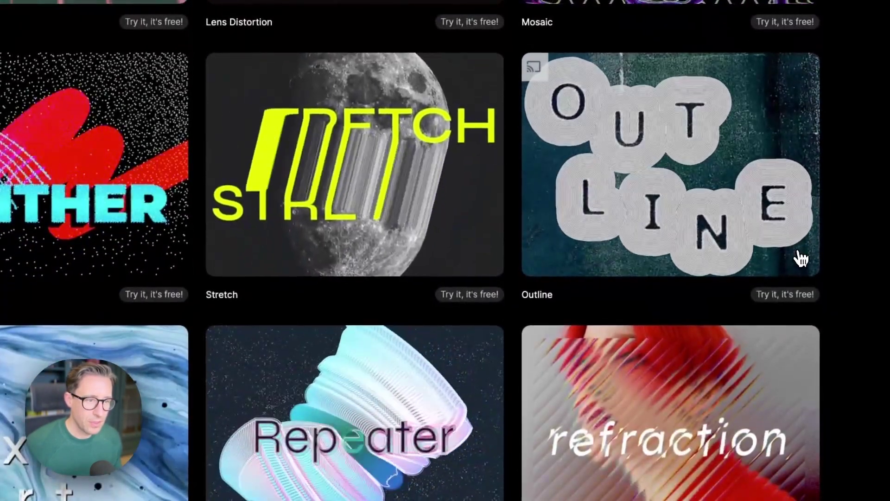
pyautogui.click(801, 259)
# Open the Fashion Edit design's page from the Outline designs list
pyautogui.scroll(-9, 784, 278)
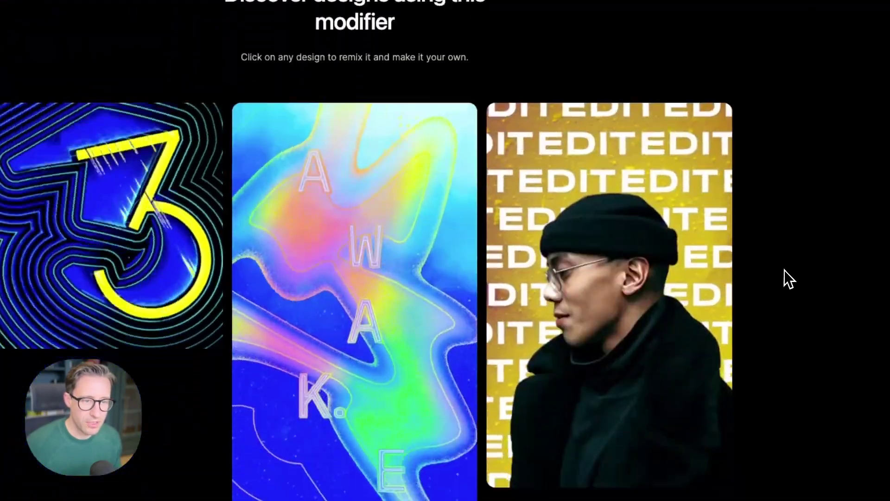
pyautogui.scroll(-2, 784, 270)
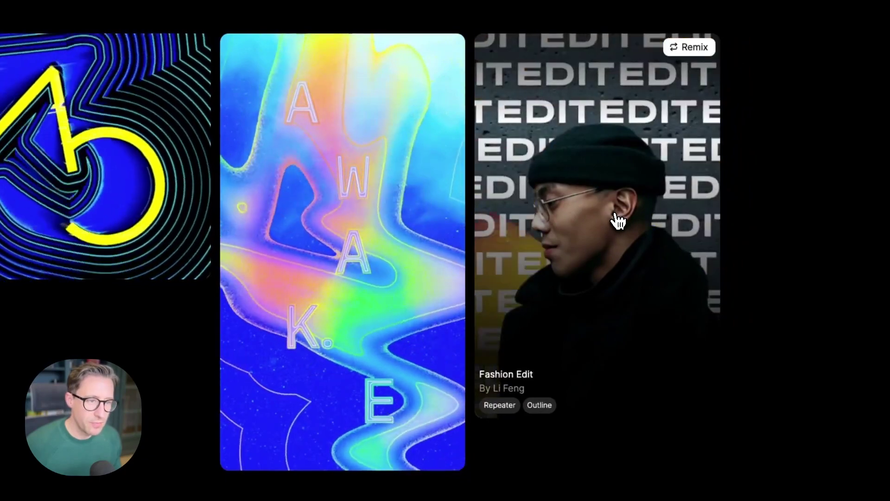
pyautogui.click(616, 219)
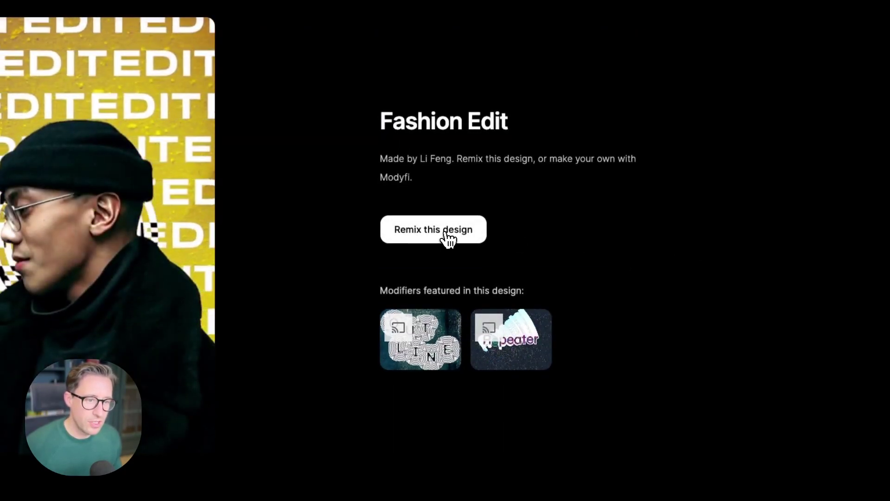